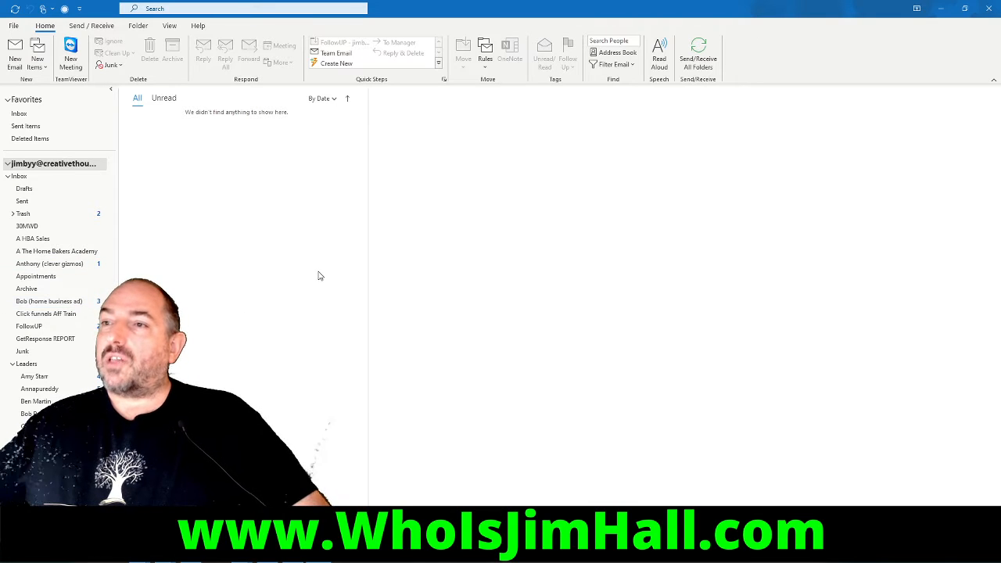
Start a new email and create a new signature named "Welcome" from its signature settings
click(15, 57)
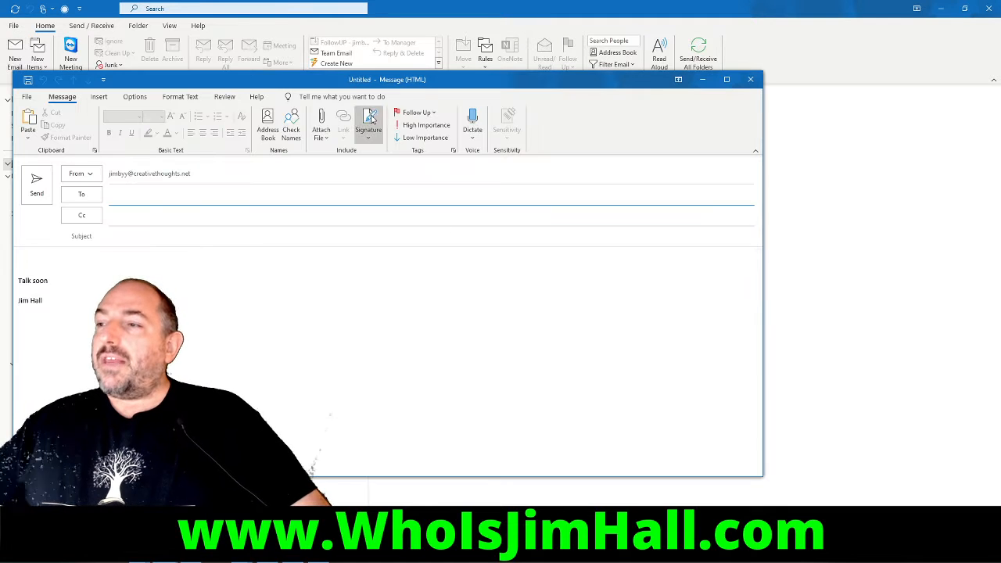
click(371, 117)
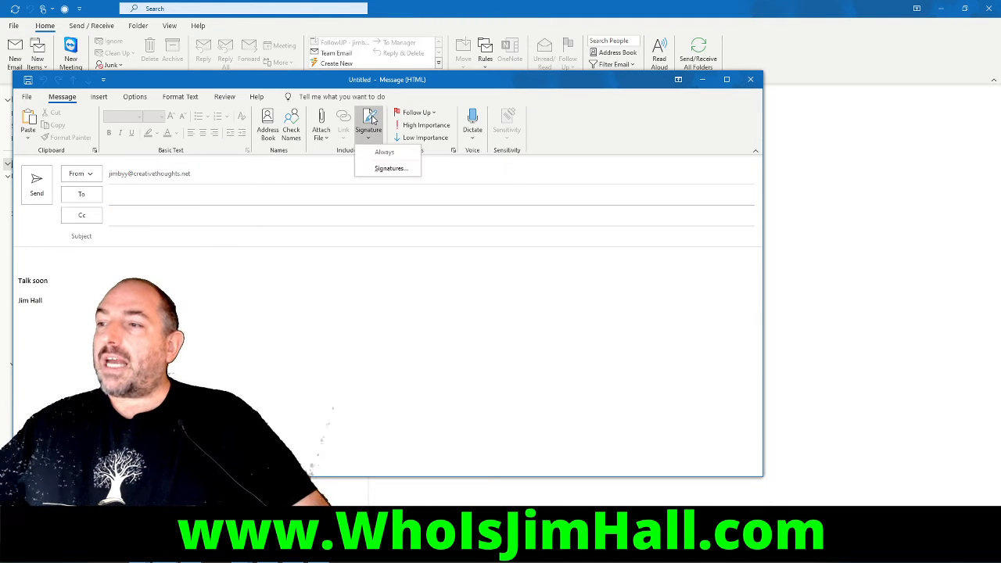
click(386, 170)
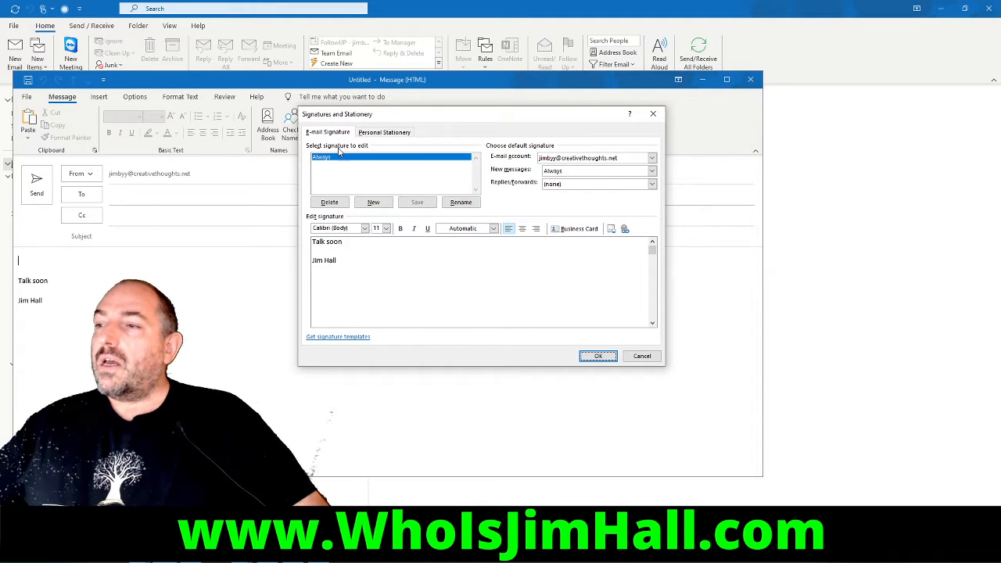
click(373, 203)
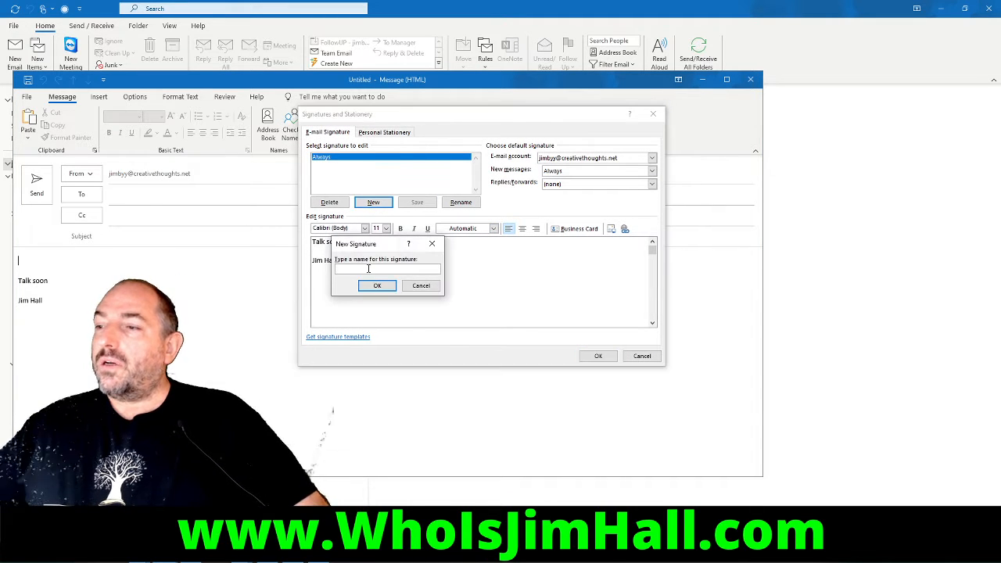
text(Welco)
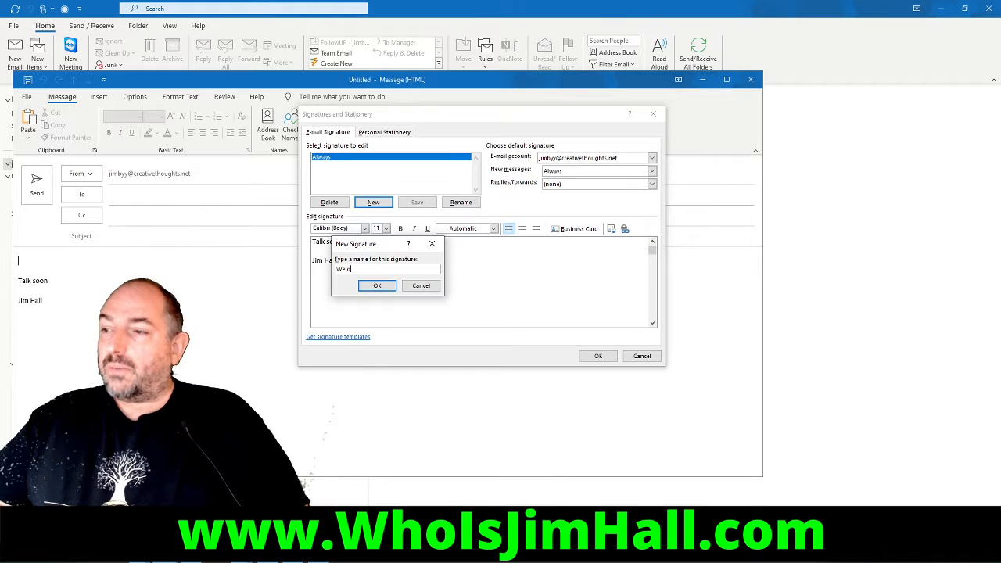
text(me)
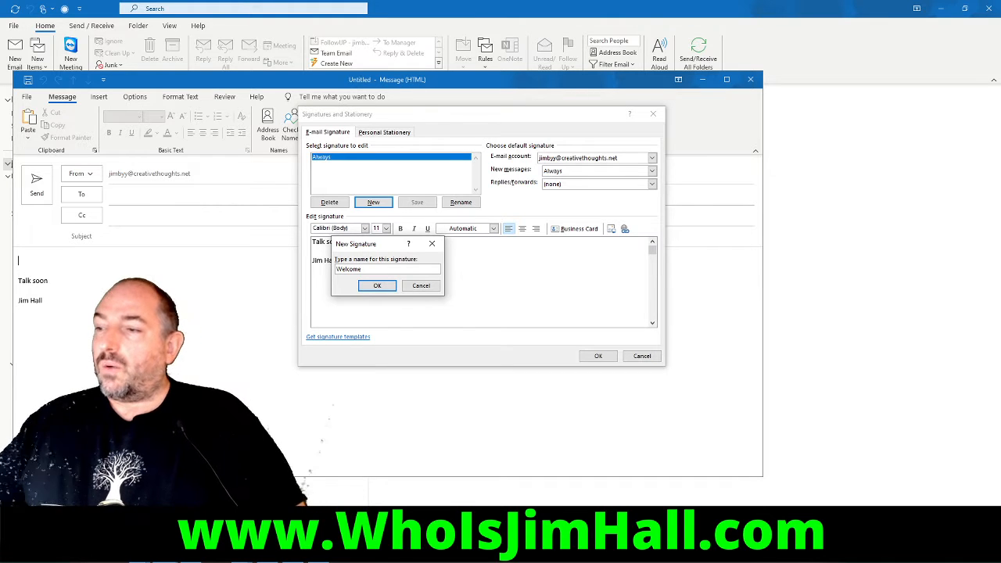
click(376, 286)
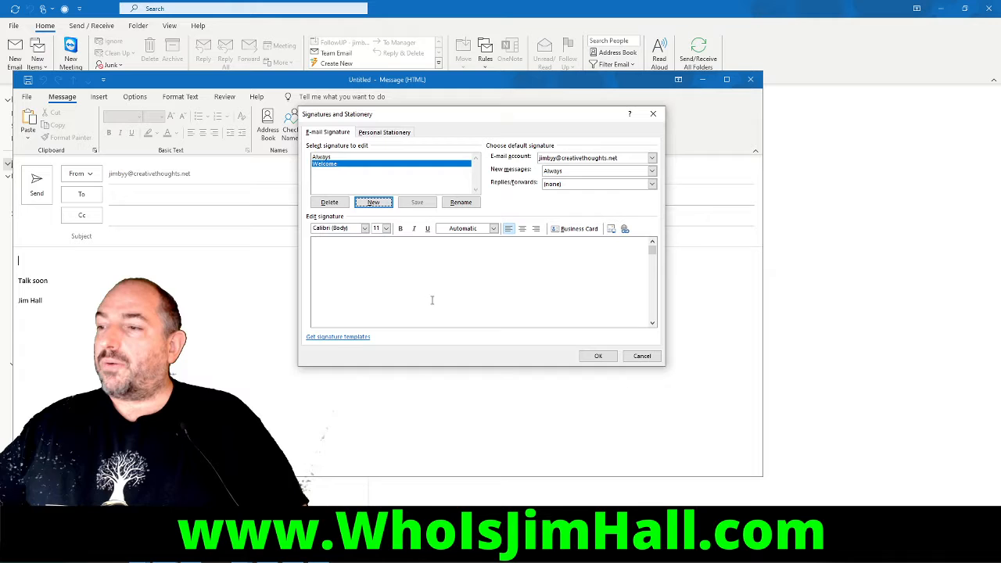
Write "Welcome to our new team..." as the opening line of the Welcome signature
click(348, 264)
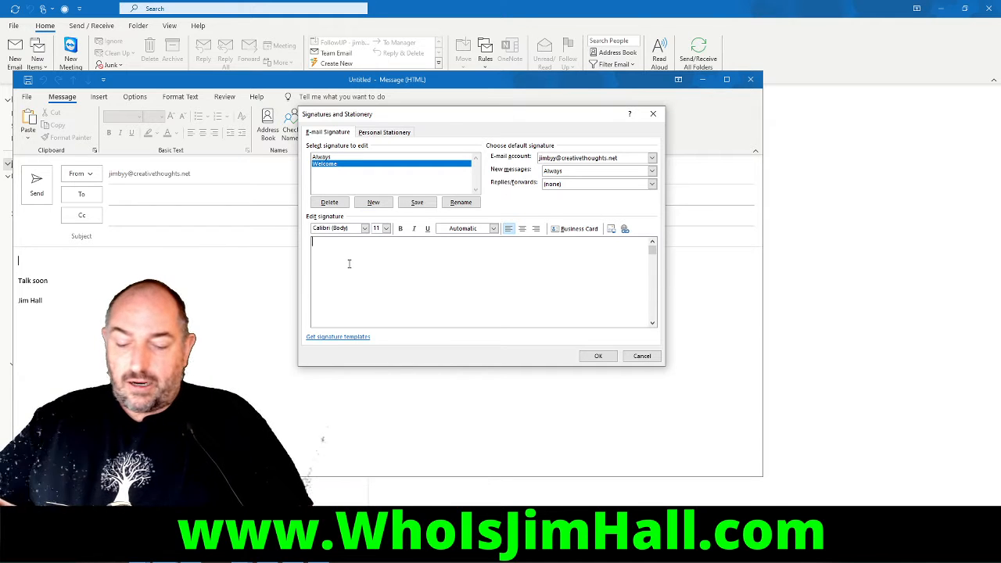
text(Welcome to my )
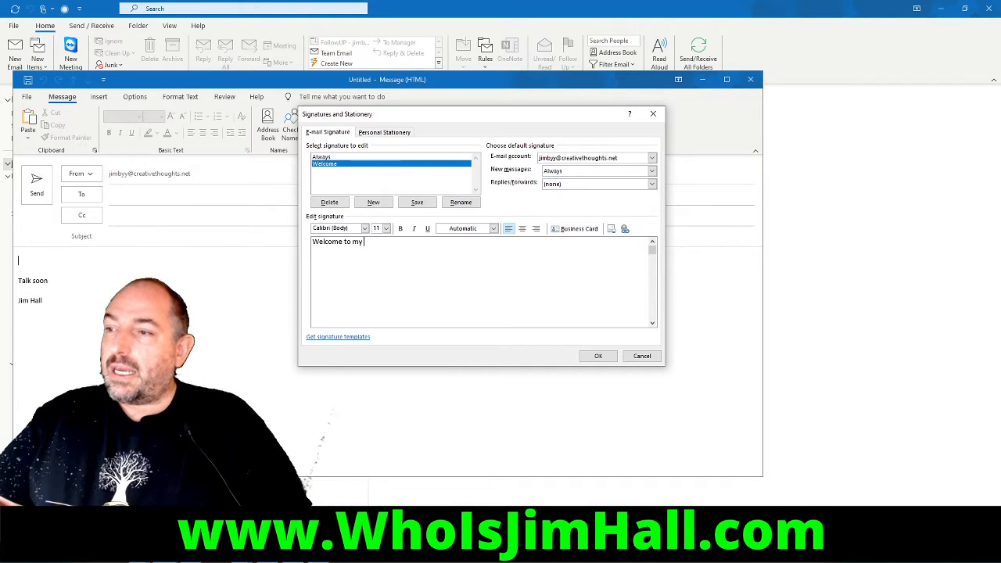
text(new)
key(BackSpace)
key(BackSpace)
key(BackSpace)
key(BackSpace)
key(BackSpace)
key(BackSpace)
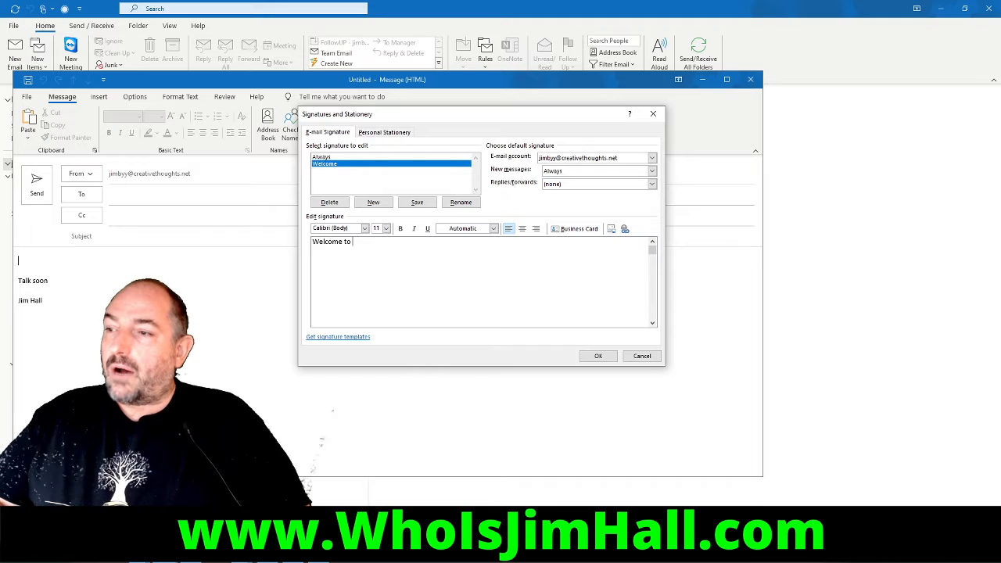
text(our new team..)
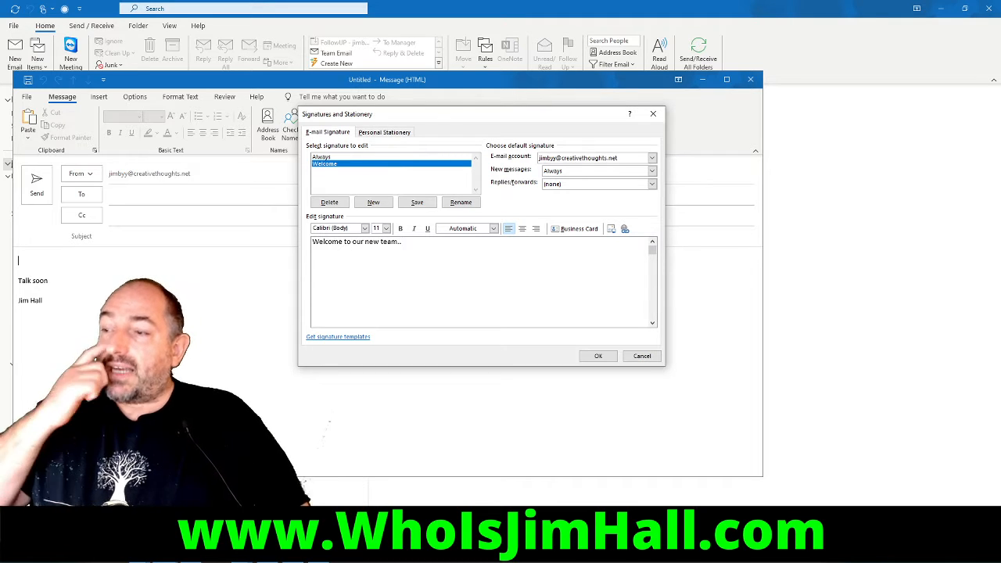
text(.  )
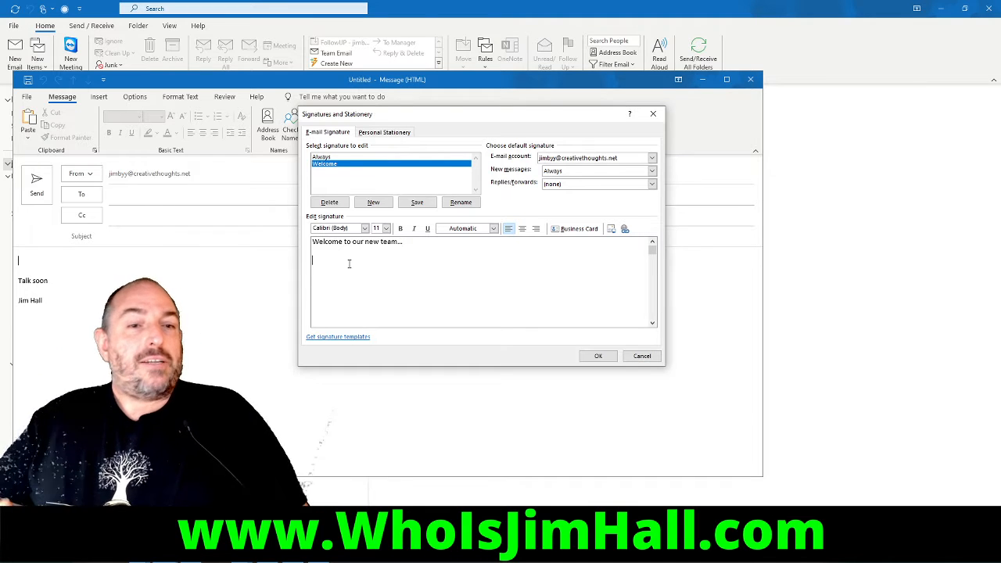
Add the line "make sure to watch this video to see all the quick start steps" to the Welcome signature
text(make)
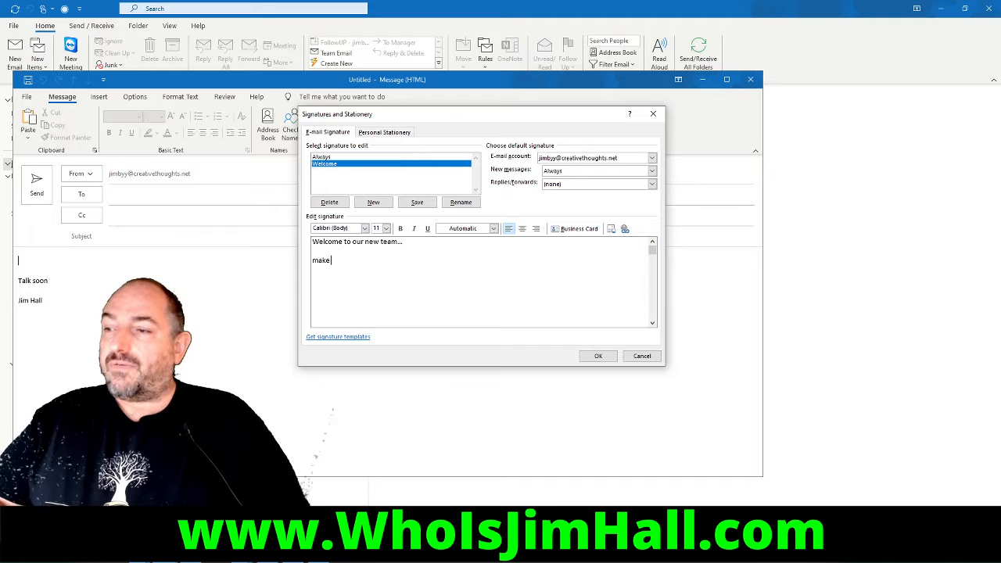
text( sure to wa)
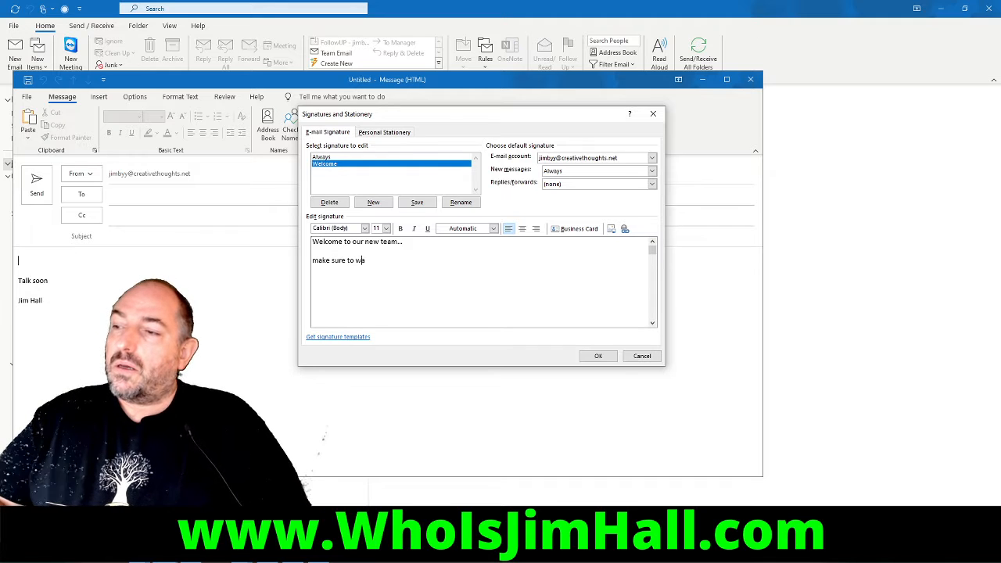
text(tch this vide)
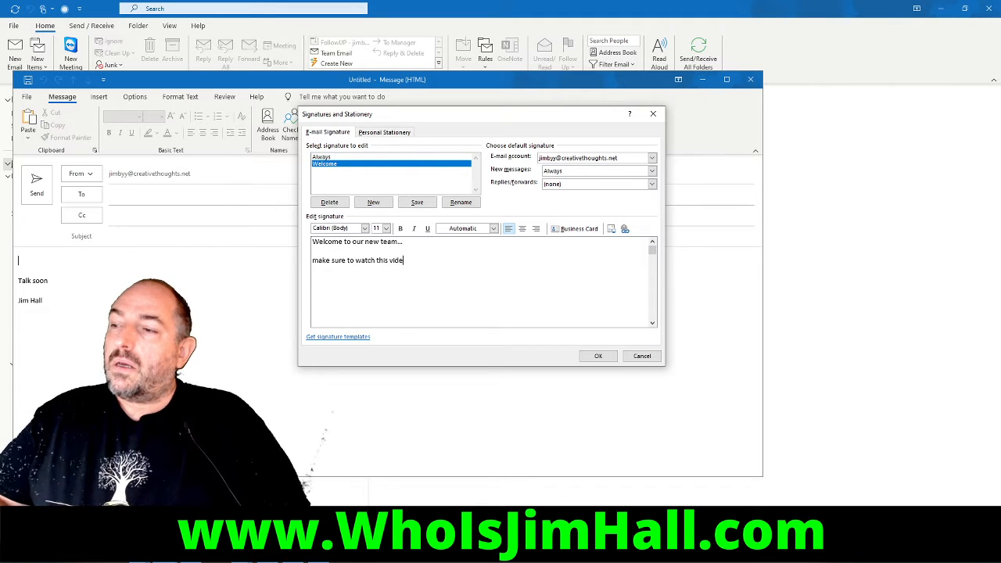
text(o to see all th)
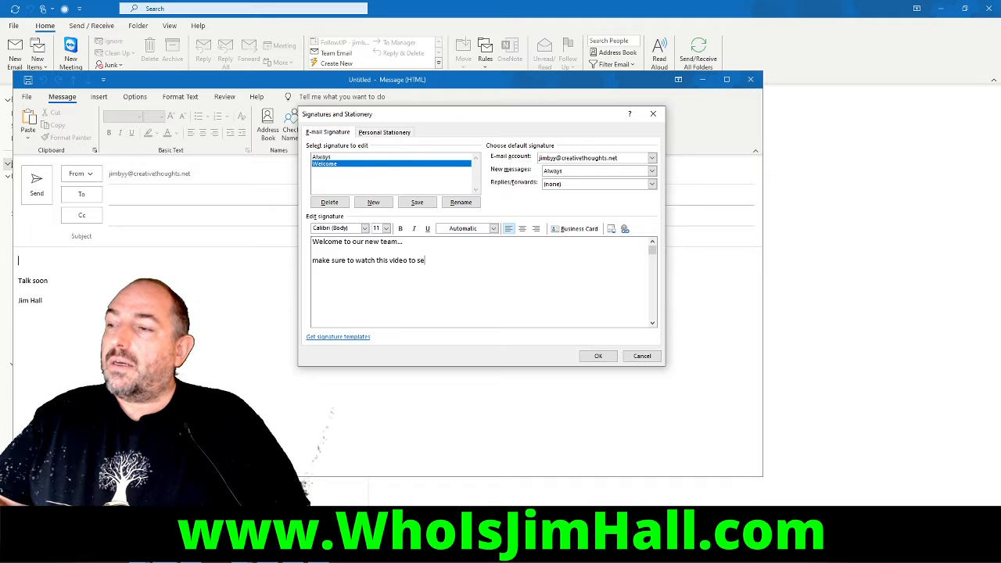
text(e)
key(BackSpace)
key(BackSpace)
key(BackSpace)
text(all )
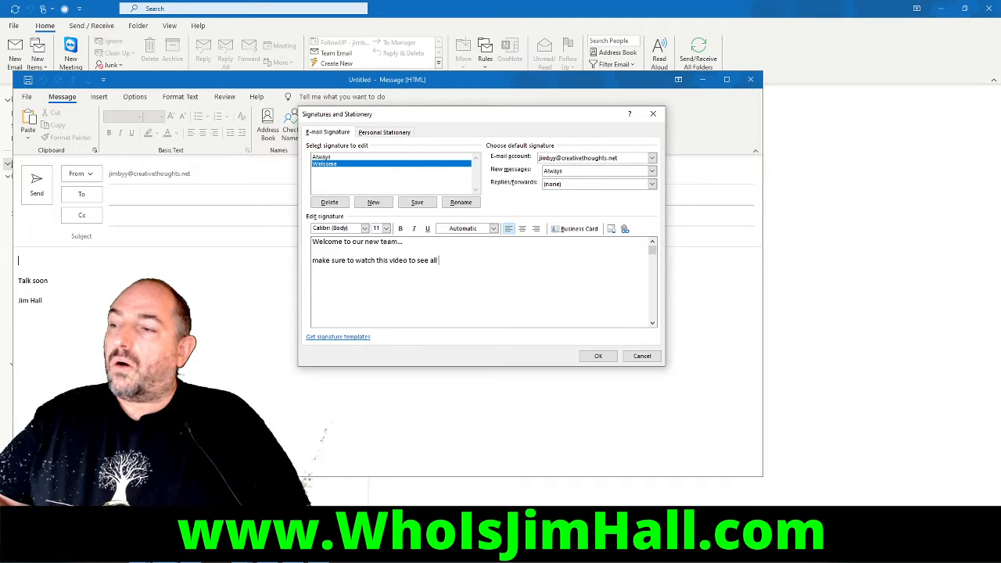
text(the quick st)
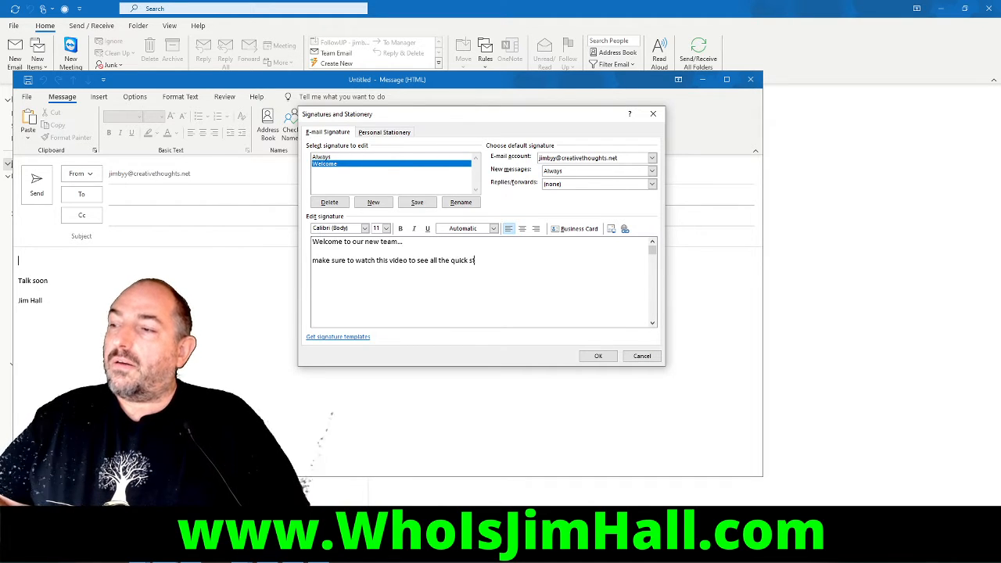
text(art videos)
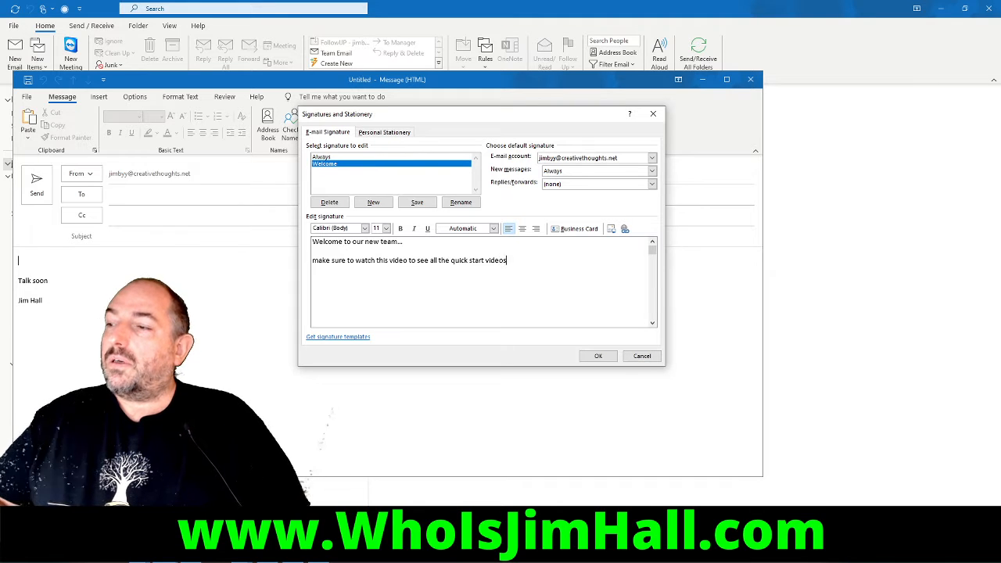
key(BackSpace)
key(BackSpace)
key(BackSpace)
key(BackSpace)
key(BackSpace)
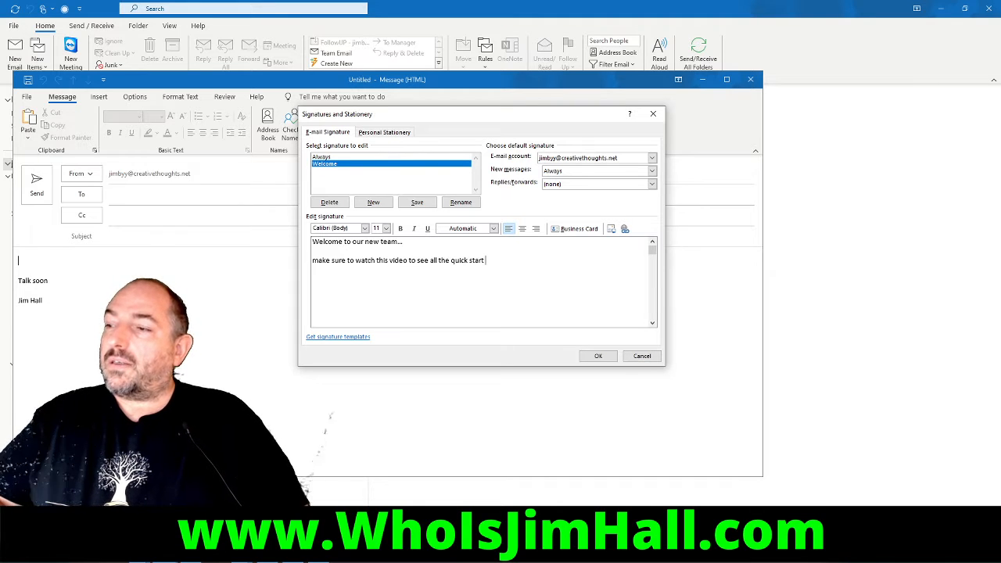
text(steps)
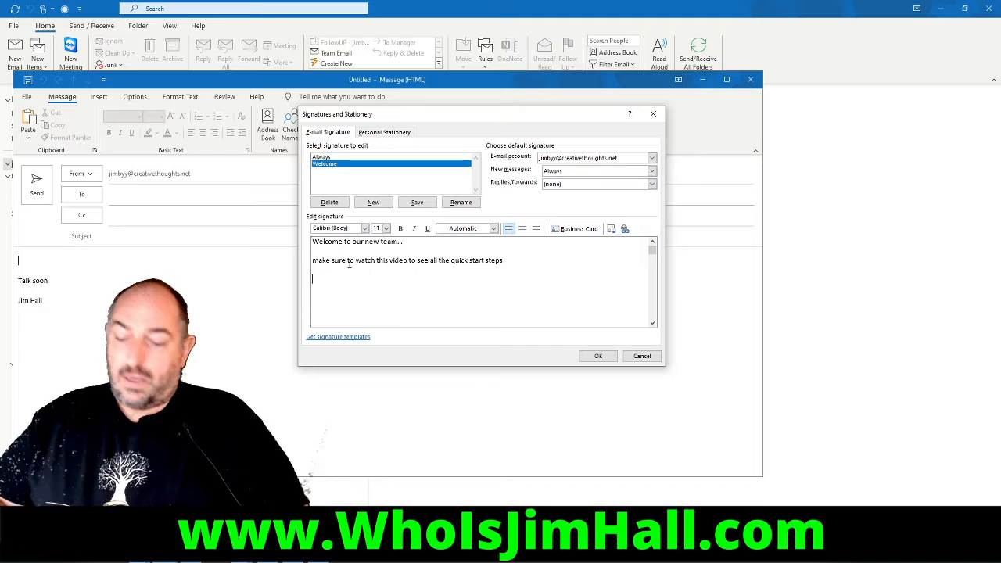
Finish the signature with "Welcome to the team" and the senders' names, and save it
text(W)
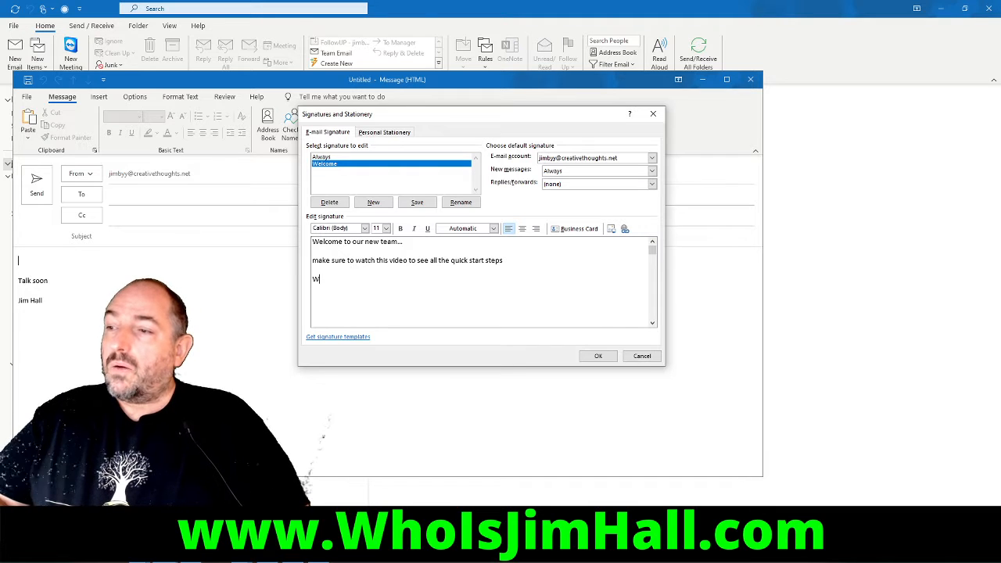
text(elcome to the te)
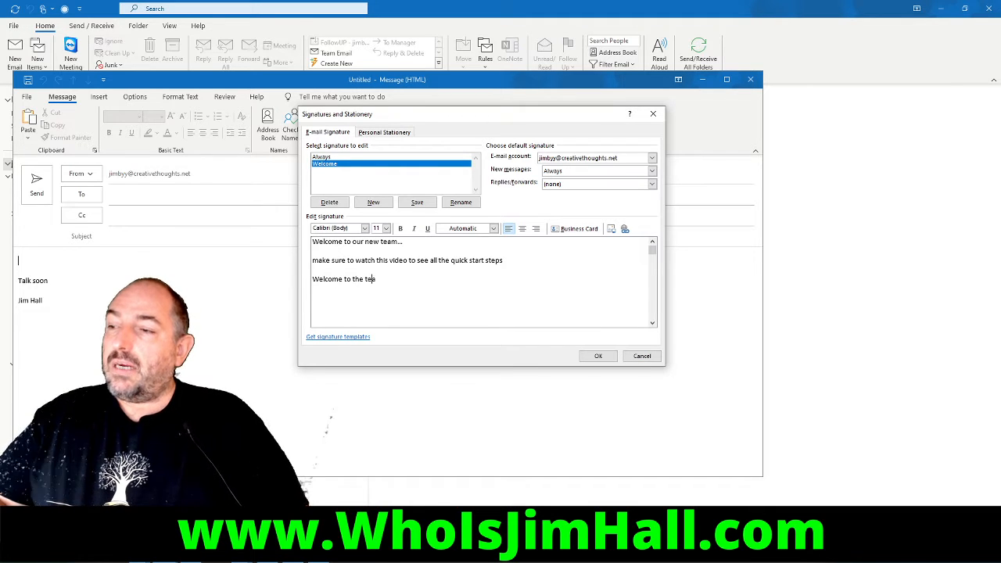
text(am Jim )
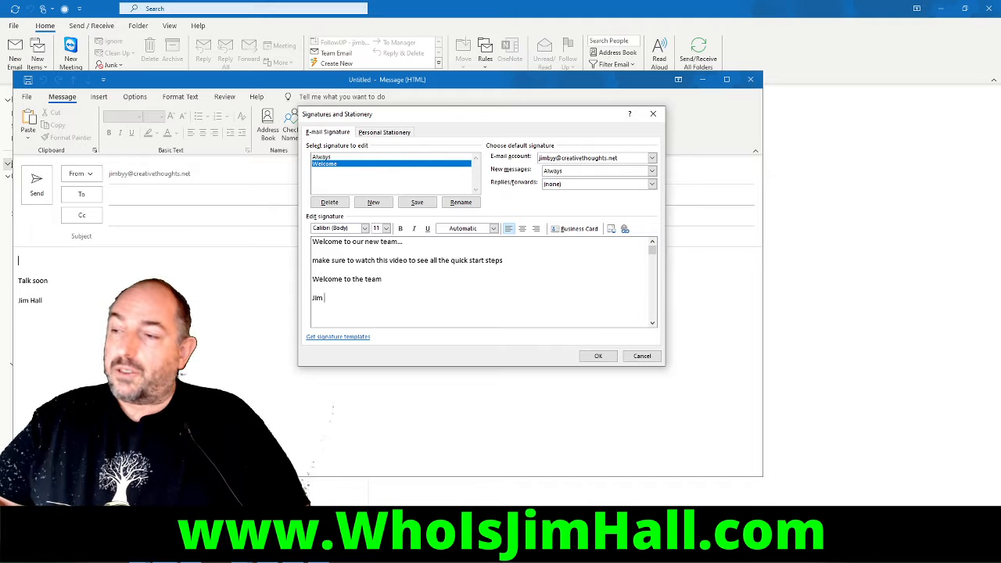
text(and Kristi Hall)
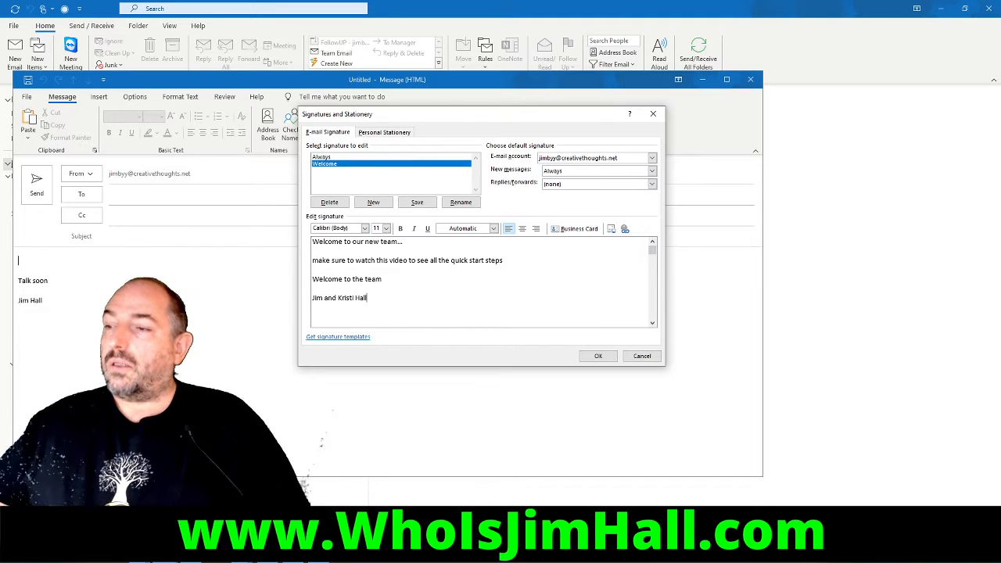
click(417, 202)
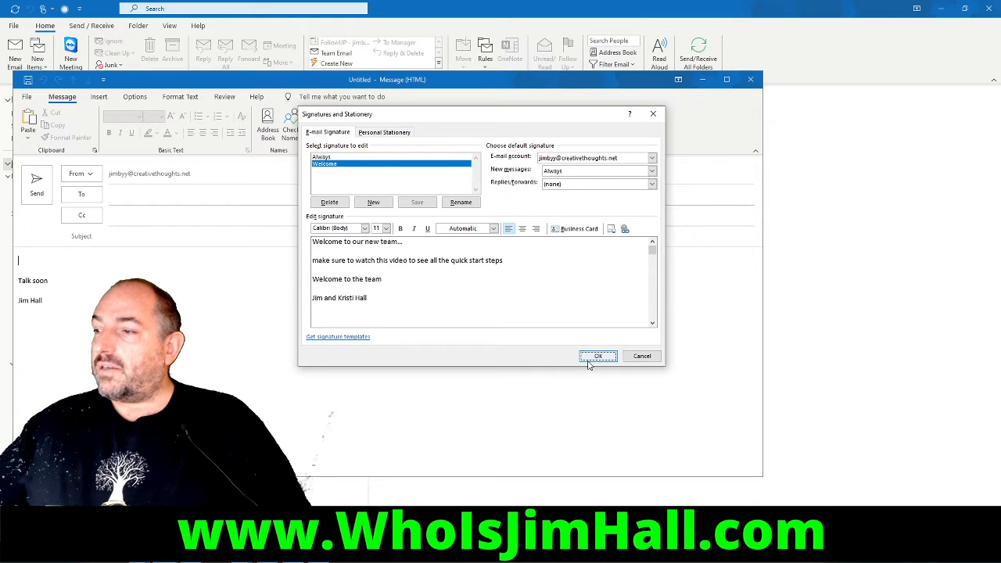
click(597, 356)
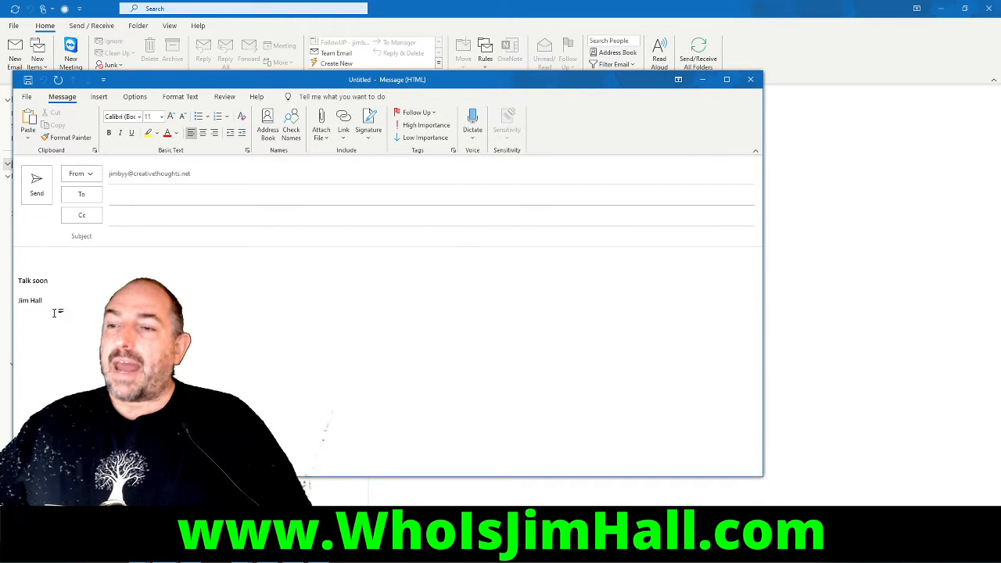
Delete the default signature text from the body of the new message
click(58, 305)
key(BackSpace)
key(BackSpace)
key(BackSpace)
key(BackSpace)
key(BackSpace)
key(BackSpace)
key(BackSpace)
key(BackSpace)
key(BackSpace)
key(BackSpace)
key(BackSpace)
key(BackSpace)
key(BackSpace)
key(BackSpace)
key(BackSpace)
key(BackSpace)
key(BackSpace)
key(BackSpace)
key(BackSpace)
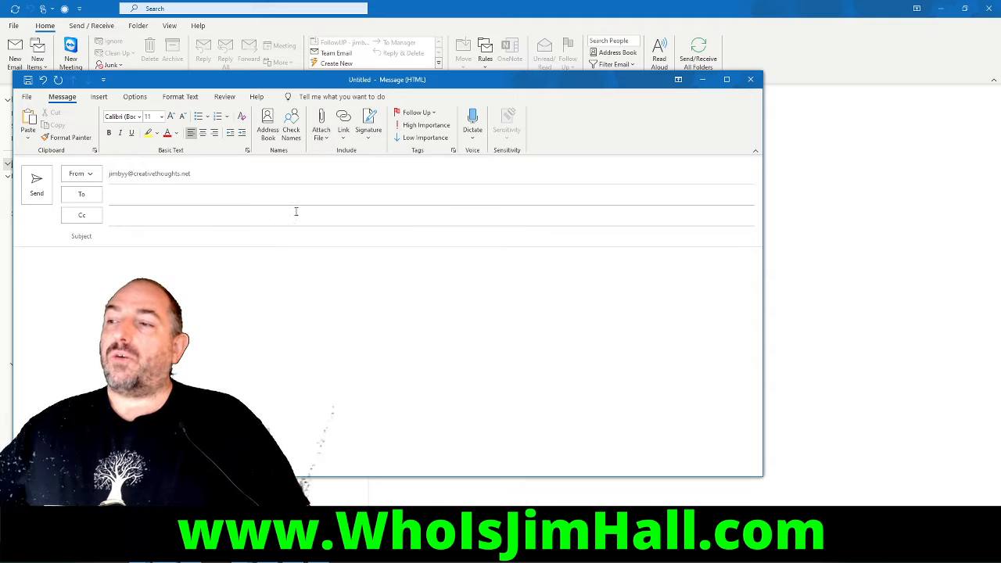
Insert the Welcome signature into the message body and add a blank line above its text
click(374, 139)
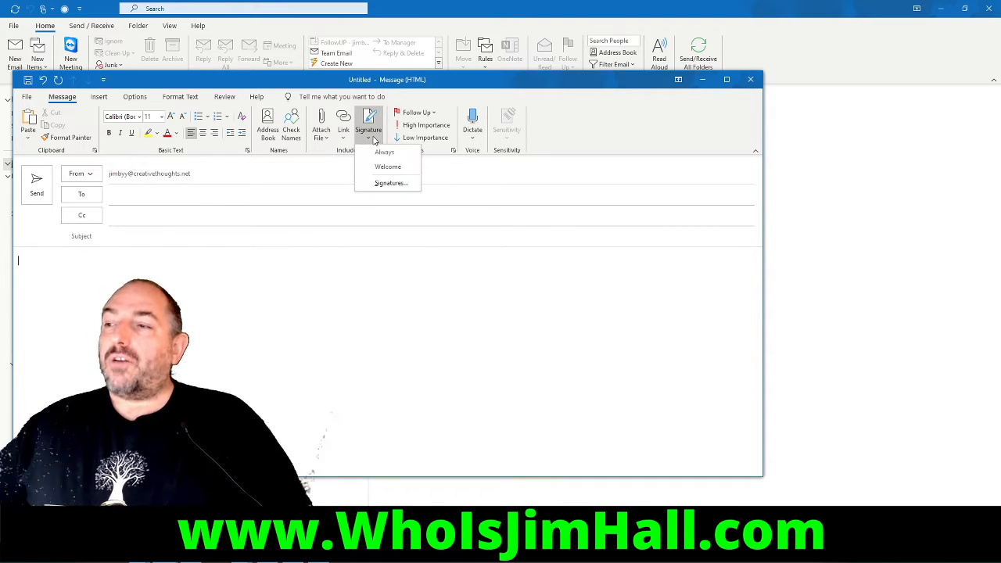
click(391, 166)
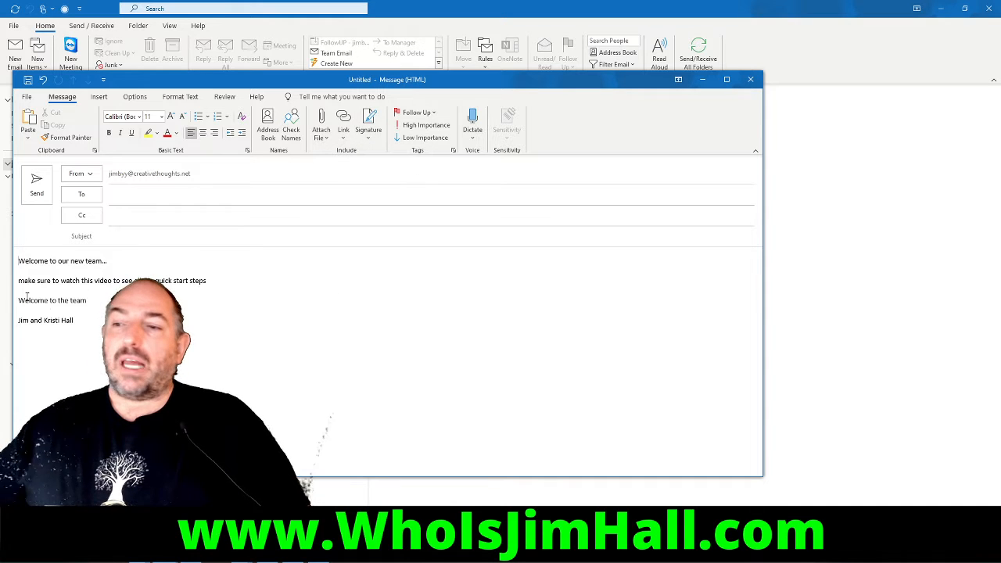
key(Return)
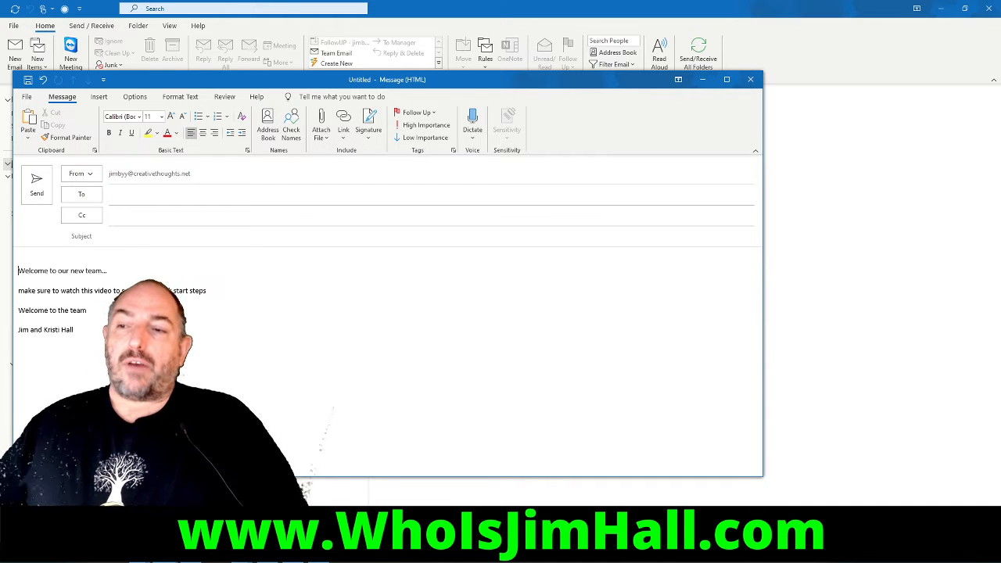
key(Up)
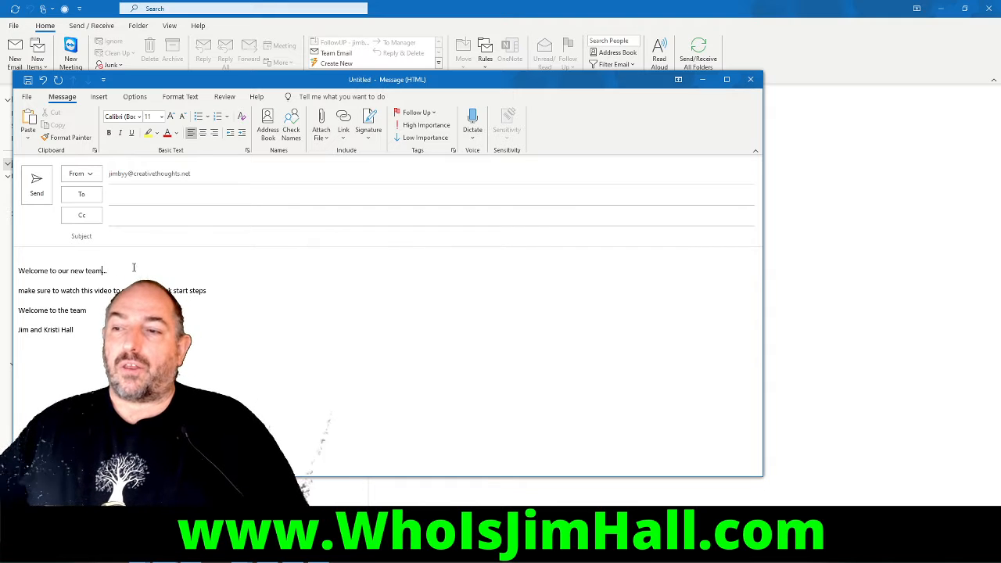
Clear the whole message body and insert the Always signature instead
key(ctrl+a)
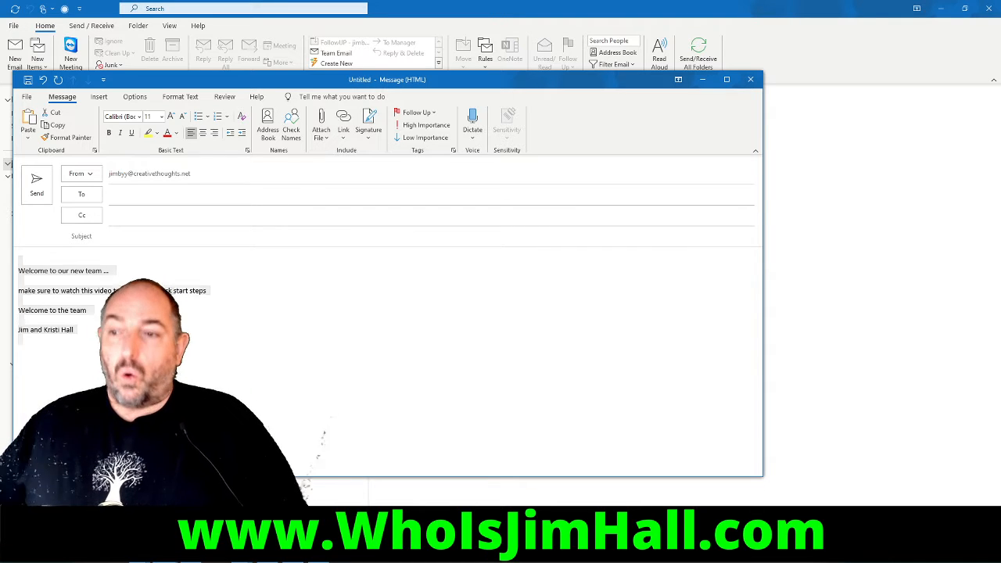
key(Delete)
click(369, 140)
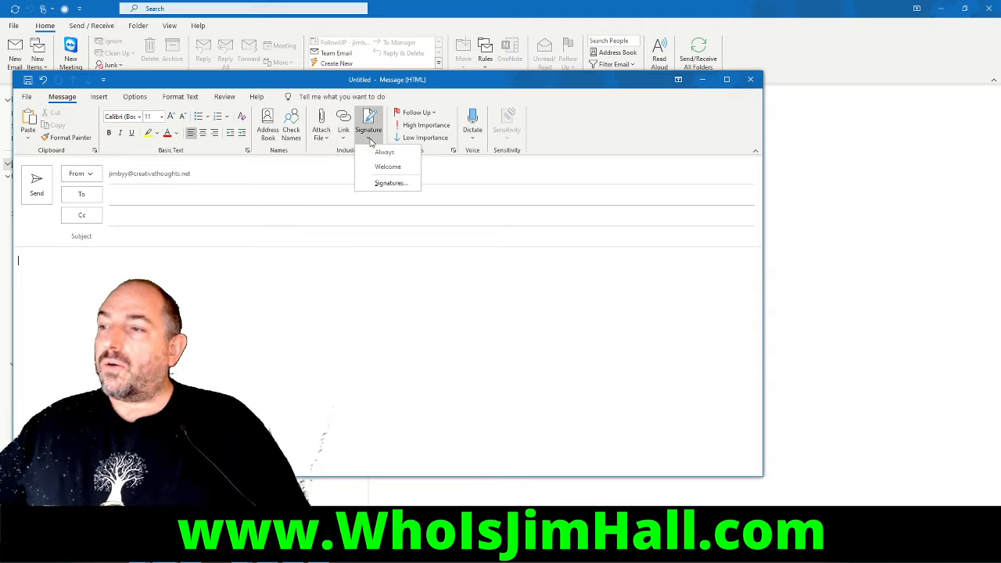
click(380, 156)
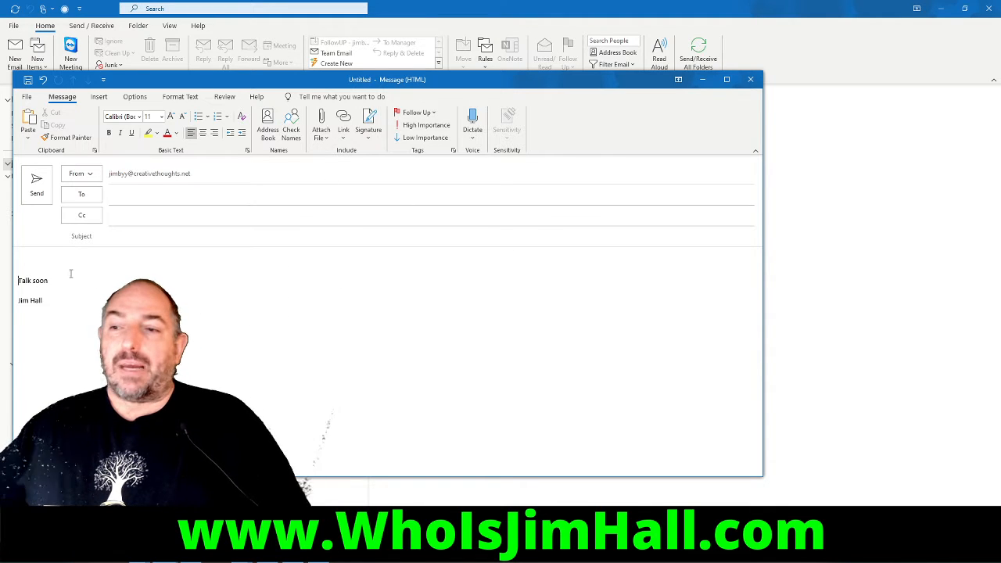
Clear the signature text from the message body and close the message without saving it
drag(46, 301, 63, 262)
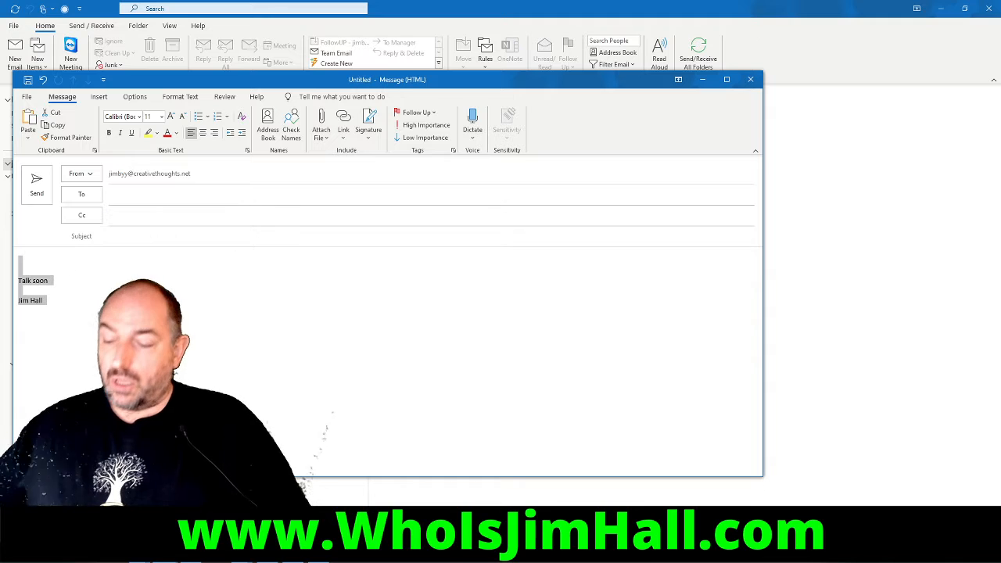
key(Delete)
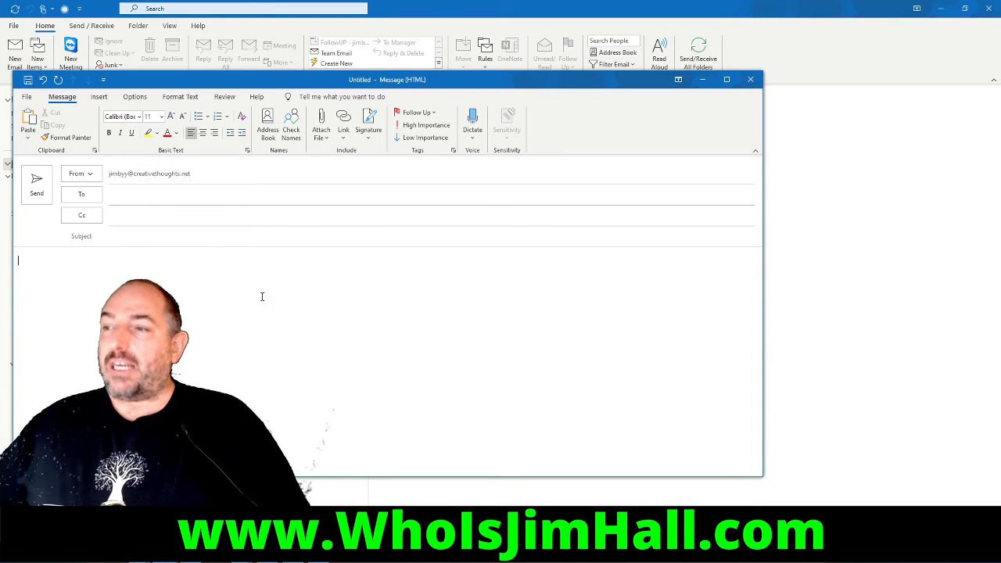
click(750, 79)
click(502, 308)
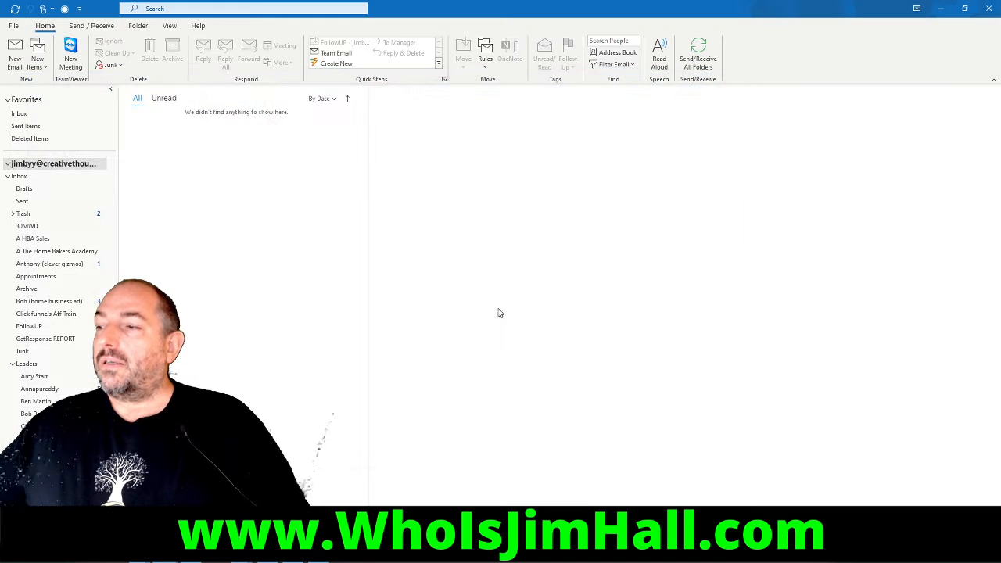
Open the signature settings in the mail options and set Welcome as the default for new messages, keeping replies/forwards at (none)
click(11, 26)
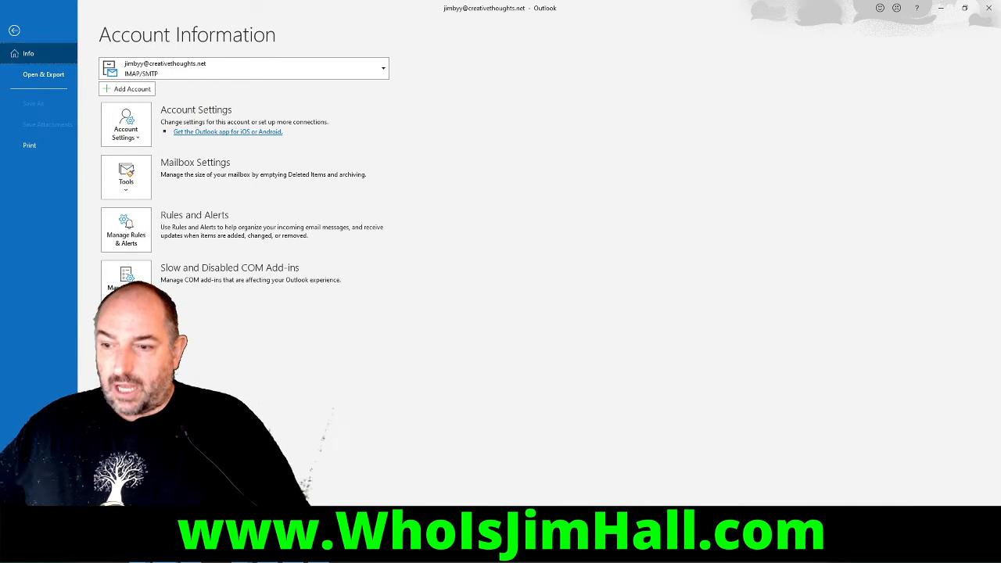
click(32, 477)
click(305, 135)
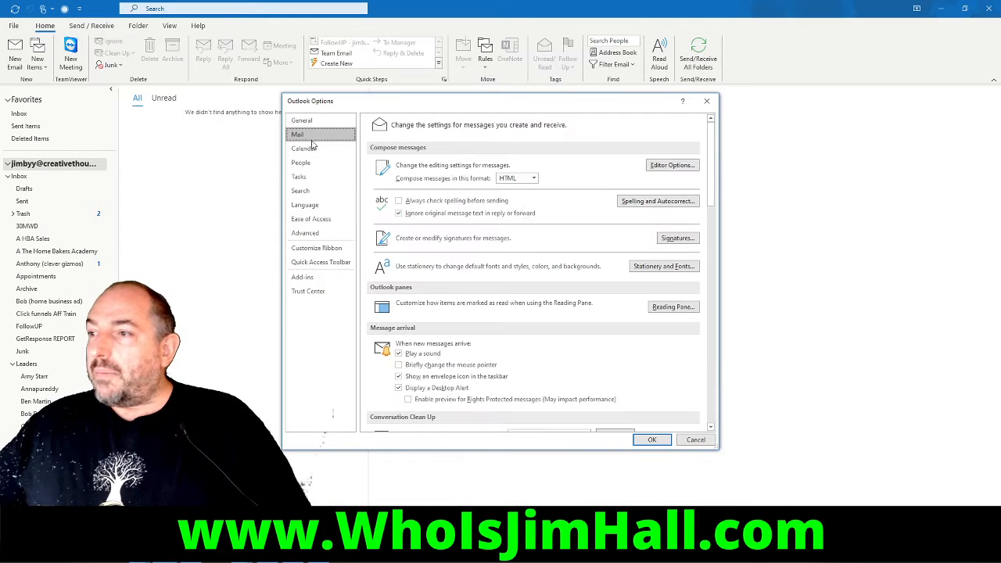
click(679, 239)
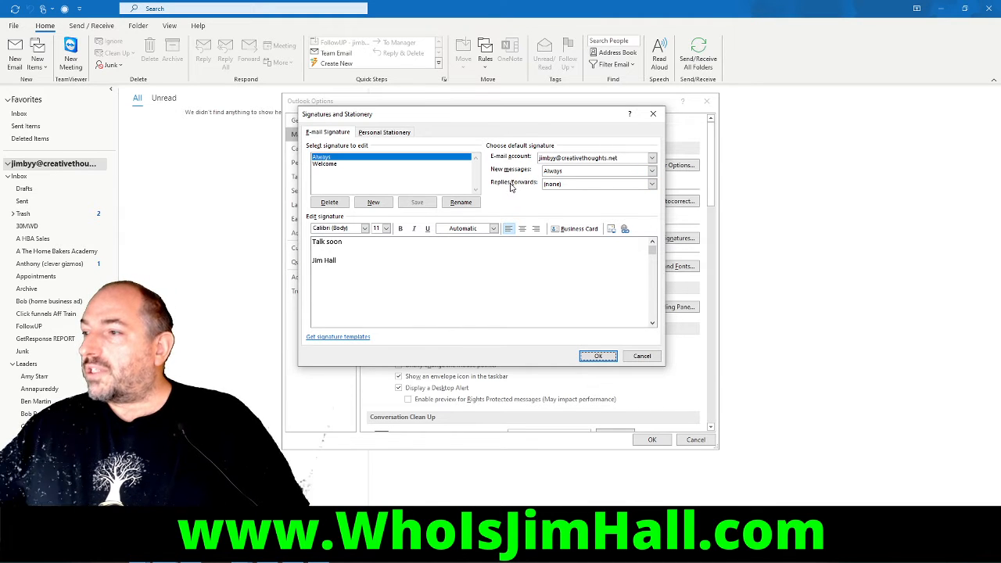
click(654, 186)
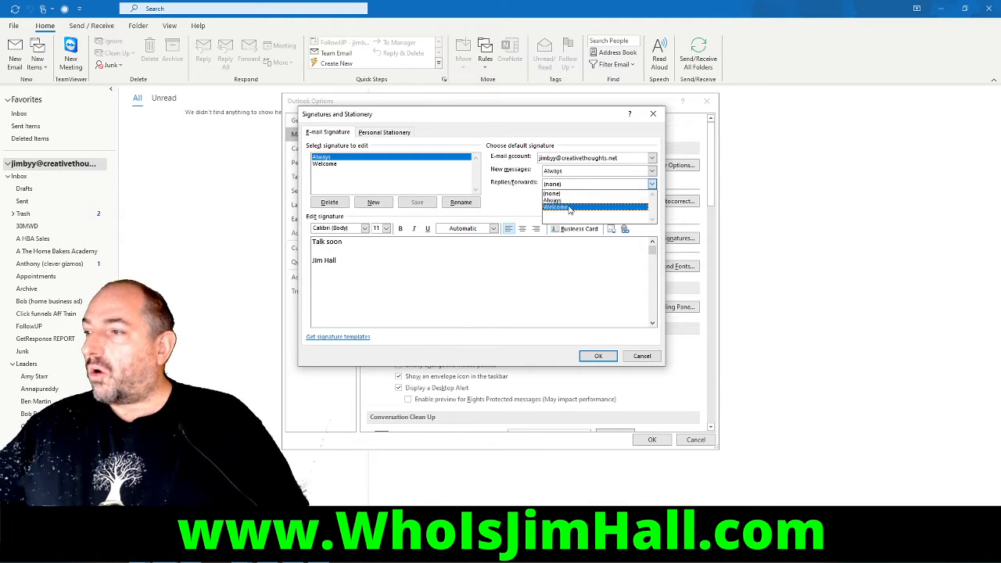
click(567, 193)
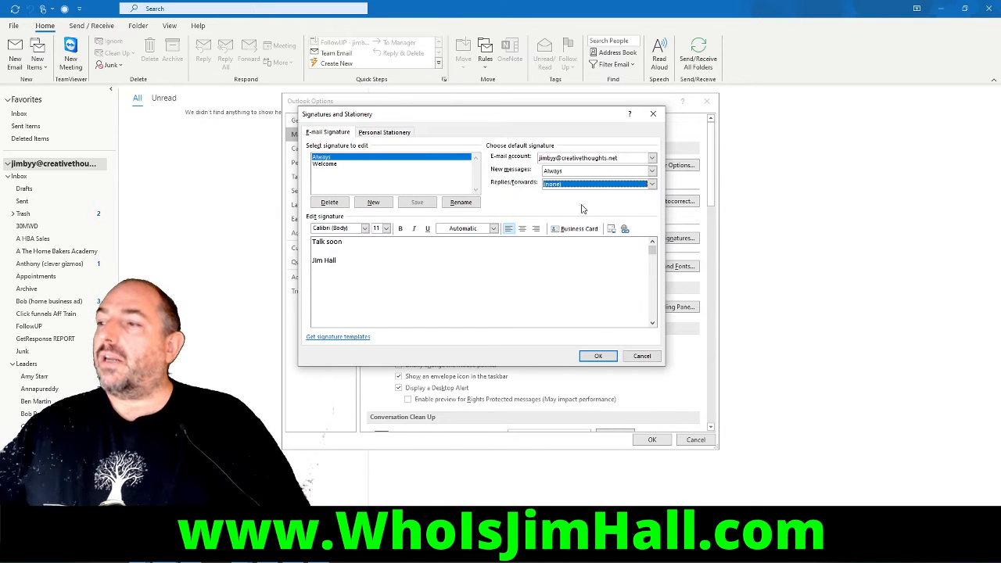
click(656, 171)
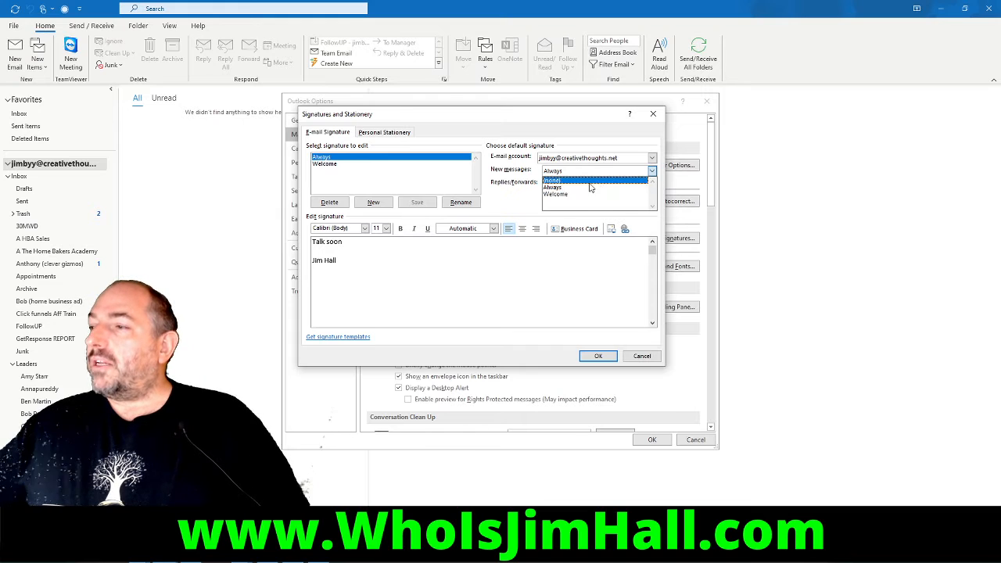
click(599, 201)
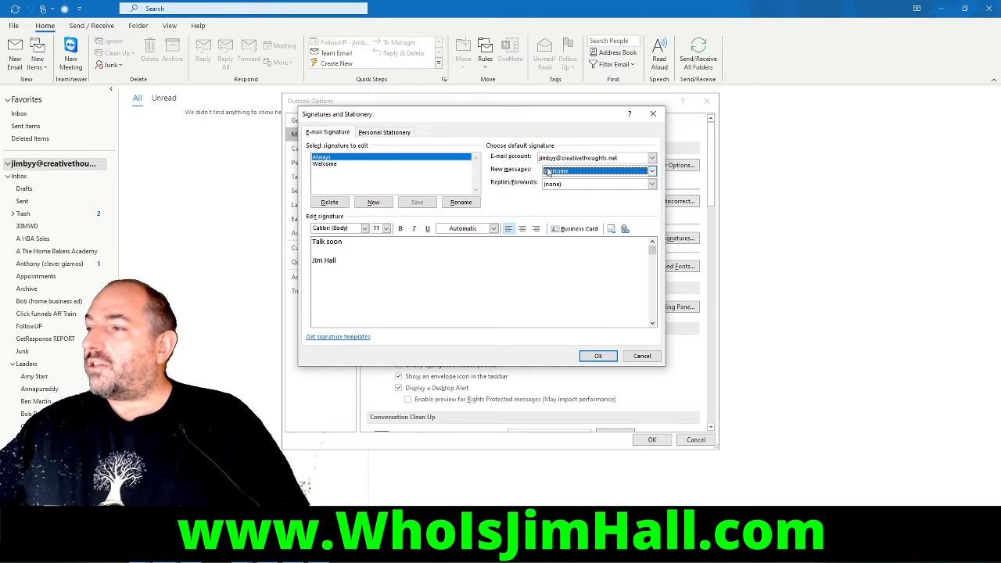
Switch the default signature settings to the second e-mail account to view them, and return to the first account
click(653, 158)
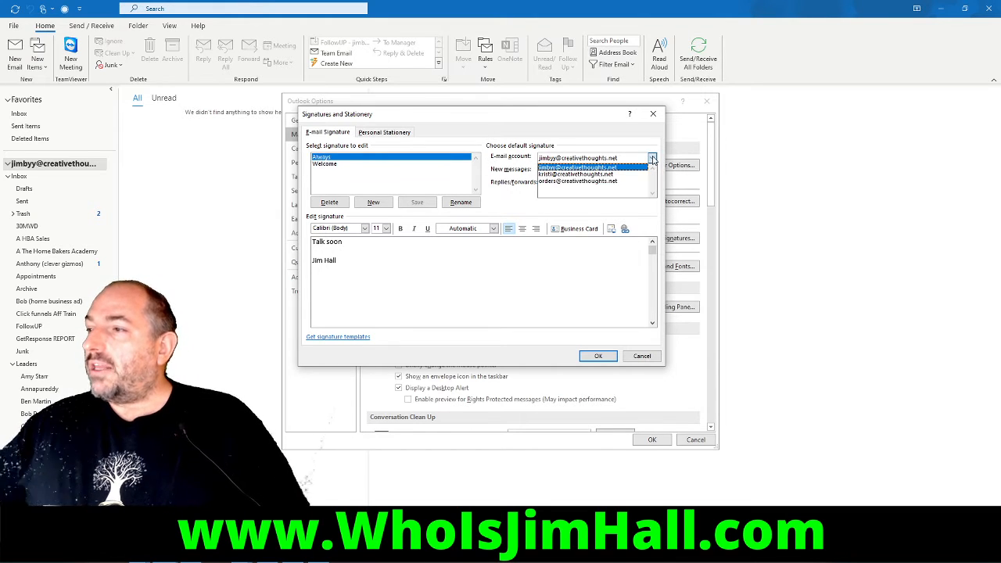
click(610, 172)
click(651, 159)
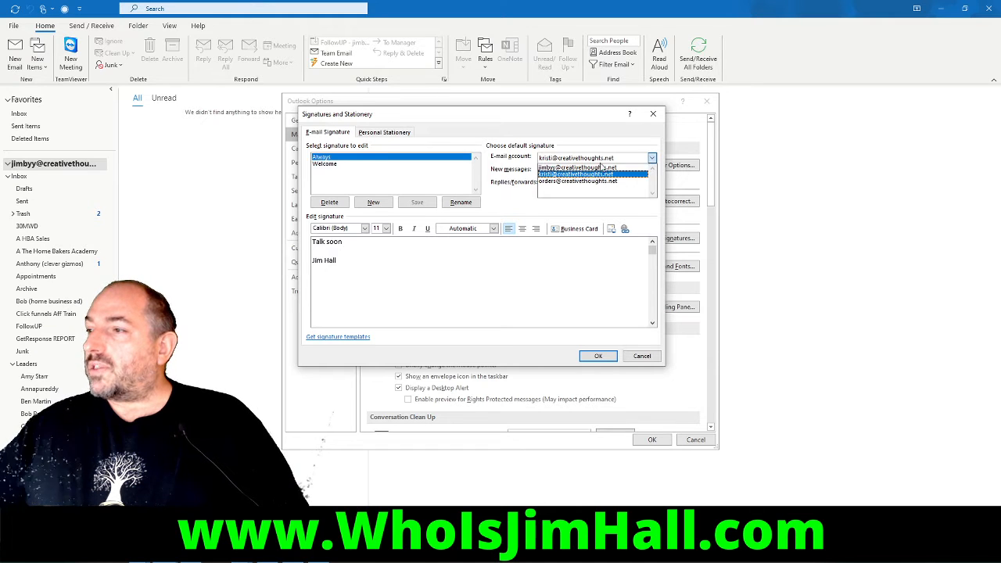
click(586, 166)
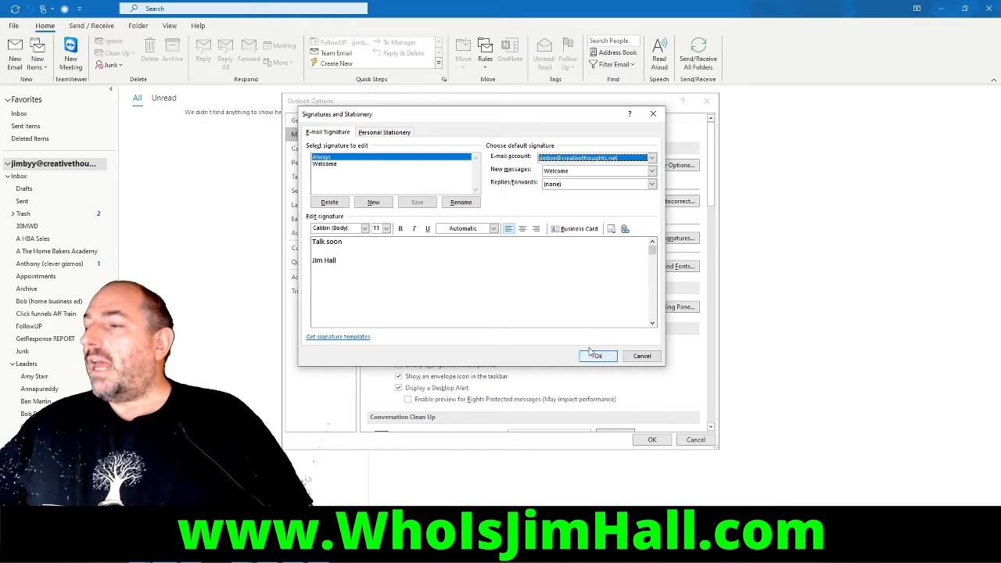
Look over the personal stationery and signature text formatting options, and apply the signature settings and mail options
click(386, 133)
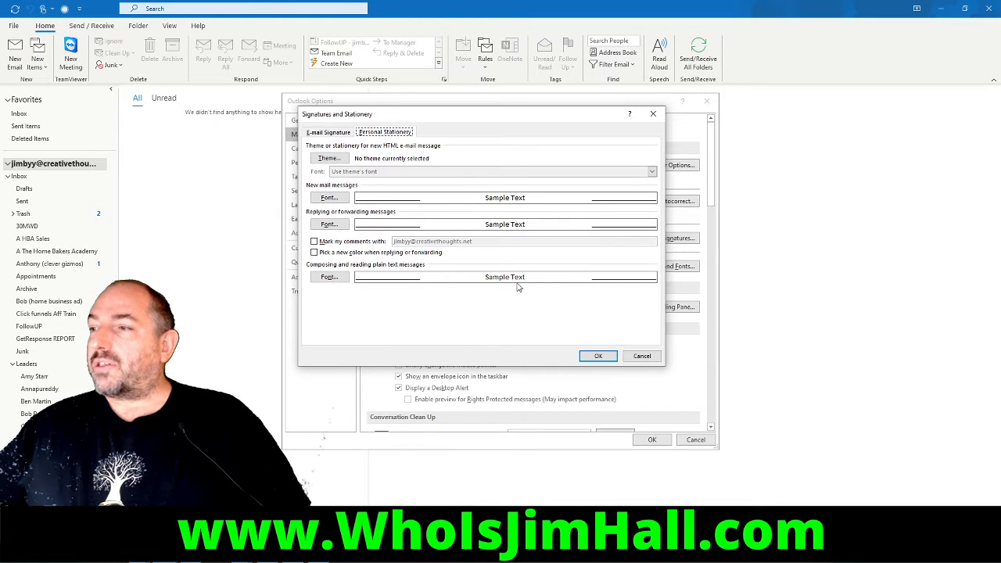
click(329, 133)
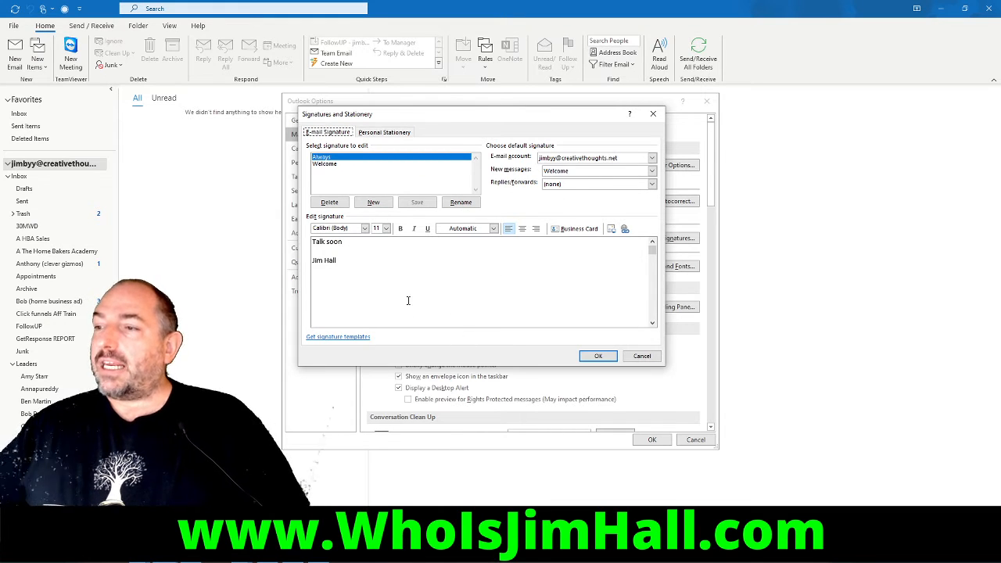
click(385, 279)
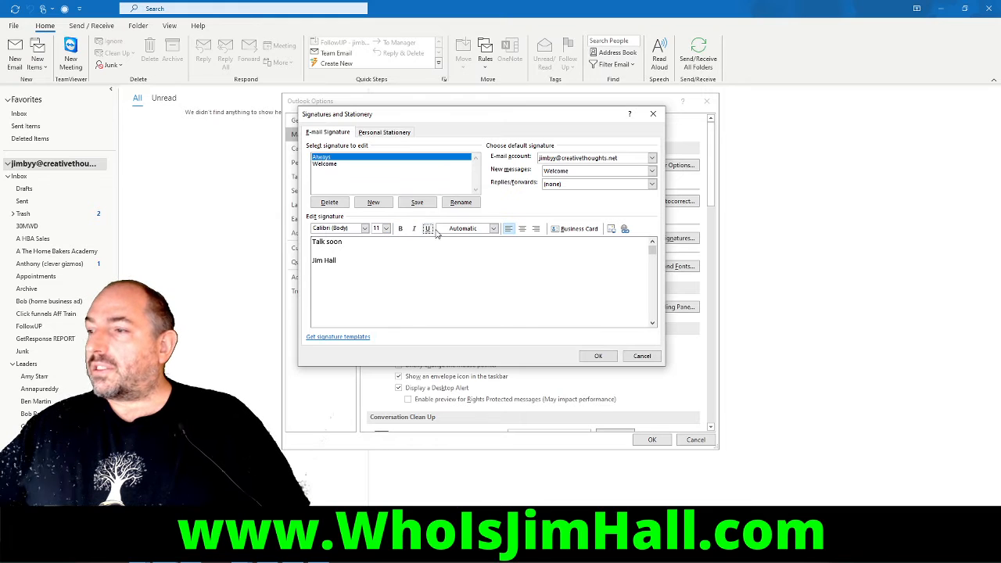
click(494, 229)
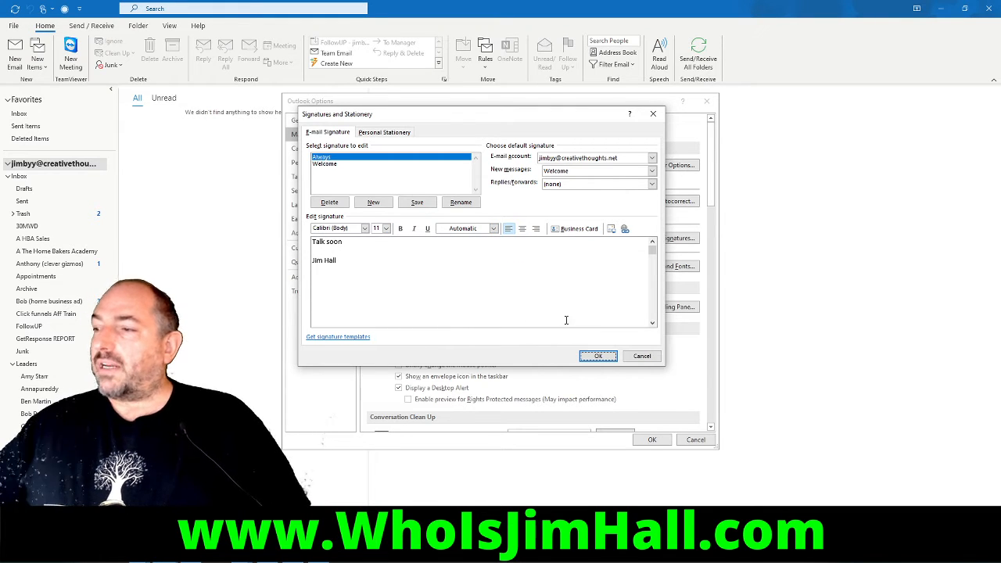
click(598, 357)
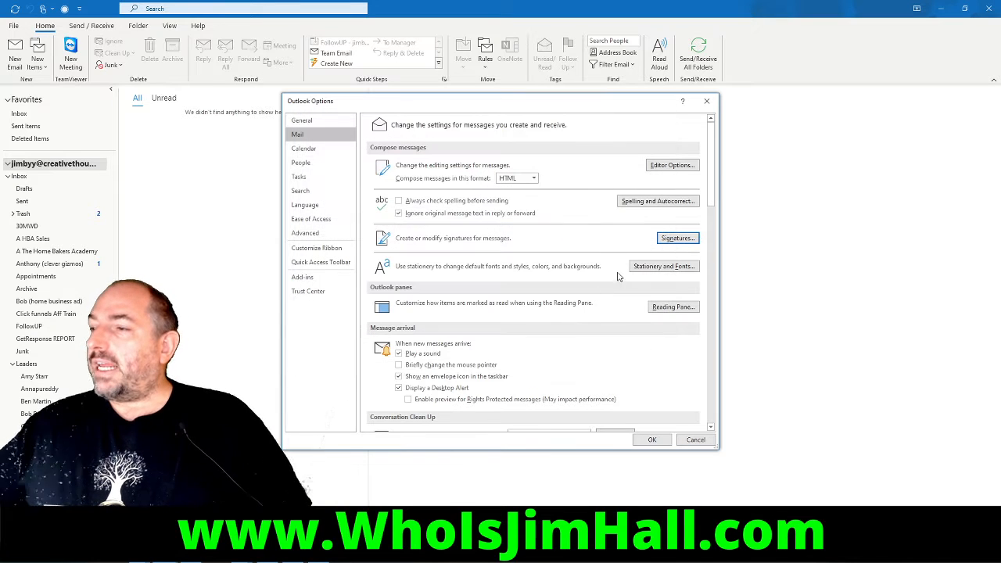
click(659, 436)
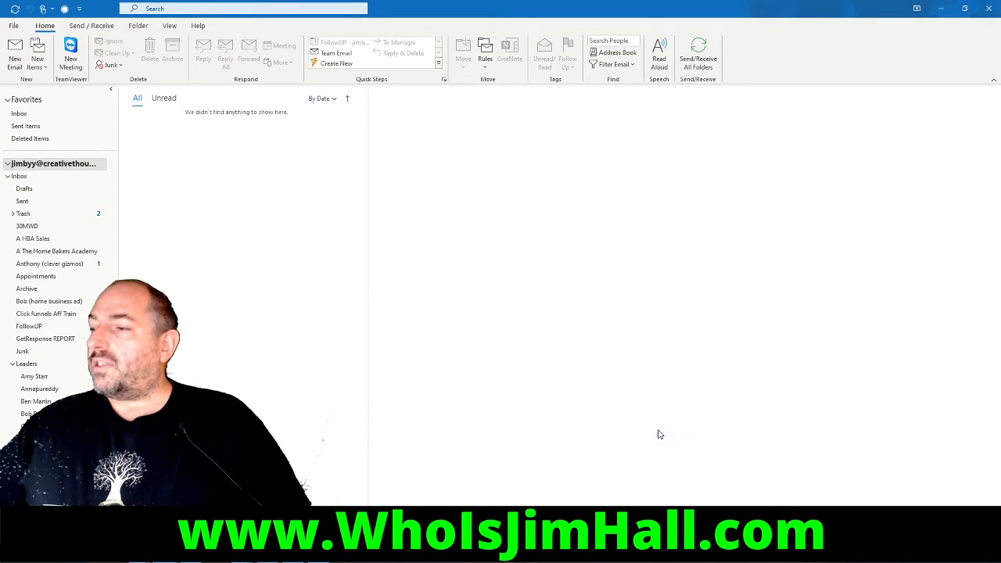
Create a new message and examine the default Welcome signature text in its body
click(15, 54)
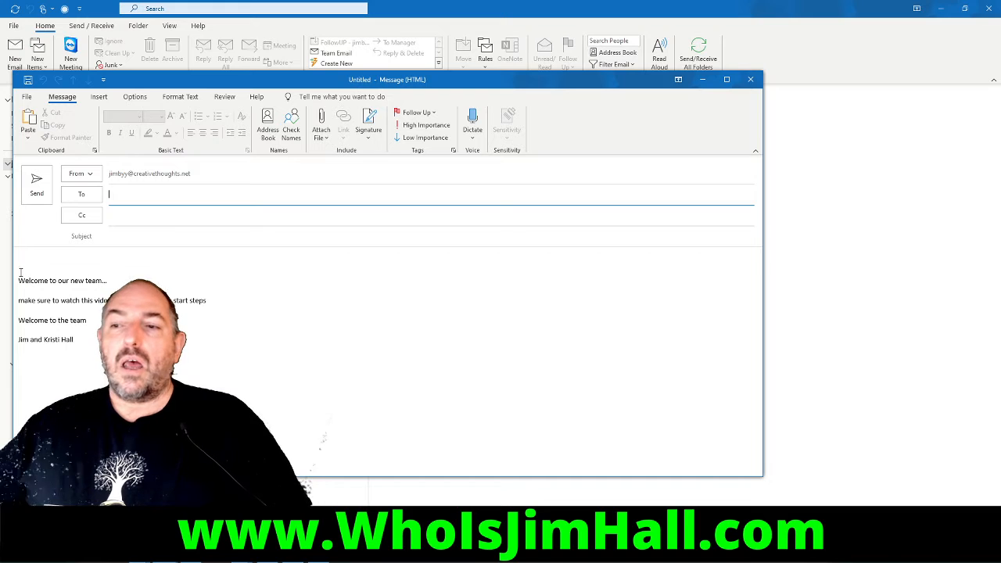
mouse_move(20, 272)
mouse_down()
mouse_move(117, 348)
mouse_move(201, 375)
mouse_up()
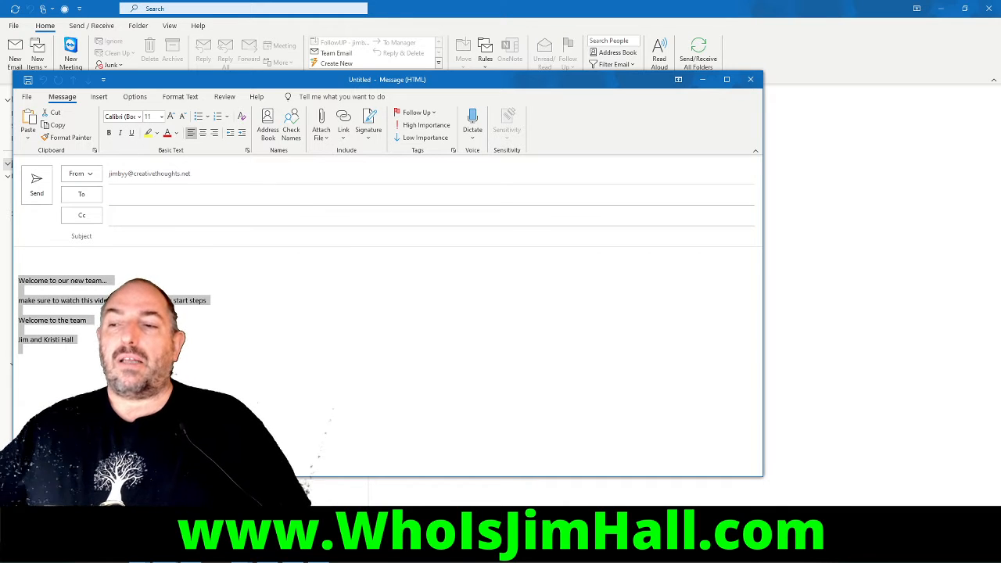
click(222, 374)
click(152, 195)
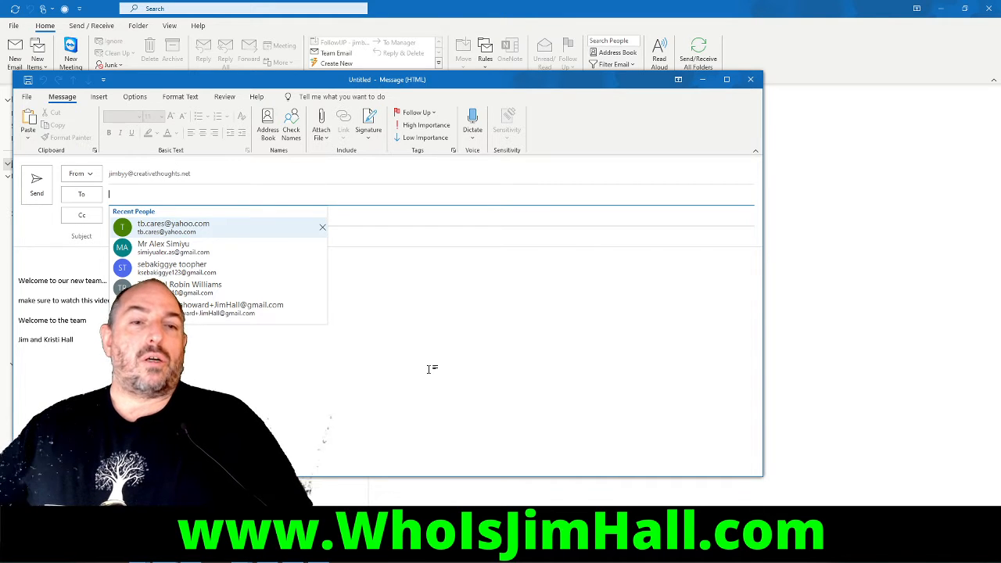
Replace the whole message body with the Always signature and remove the blank line above it
click(19, 349)
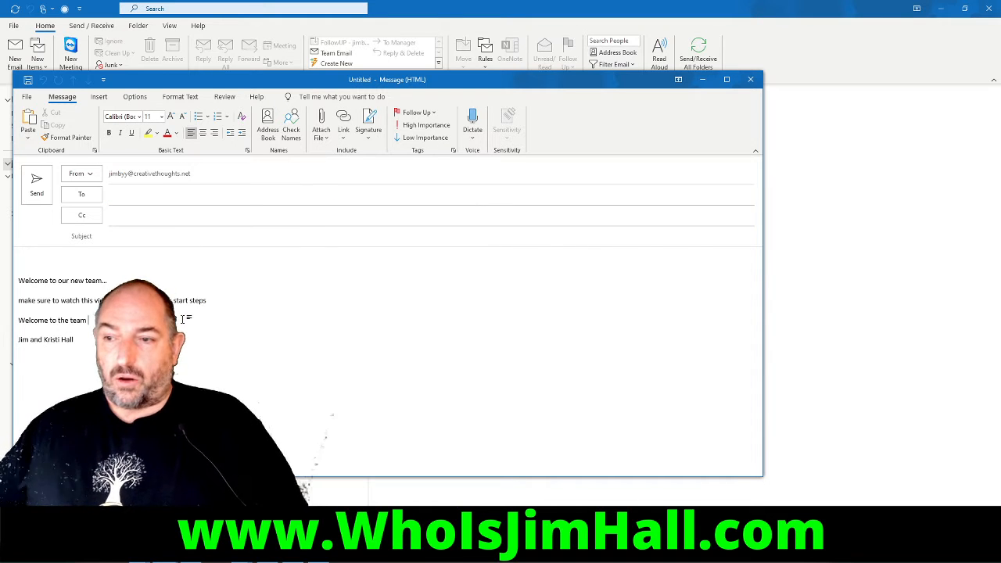
key(ctrl+a)
key(Delete)
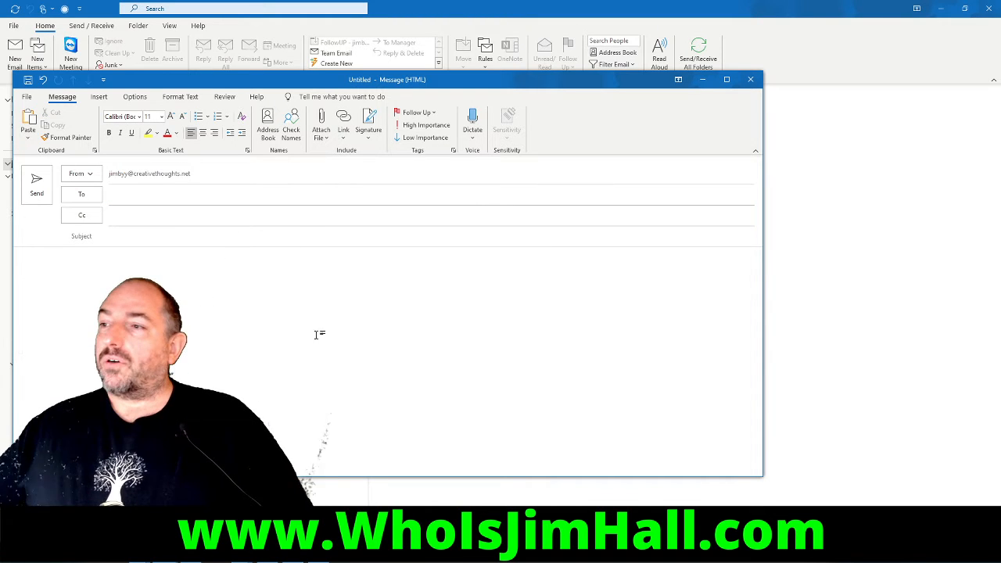
click(368, 131)
click(385, 159)
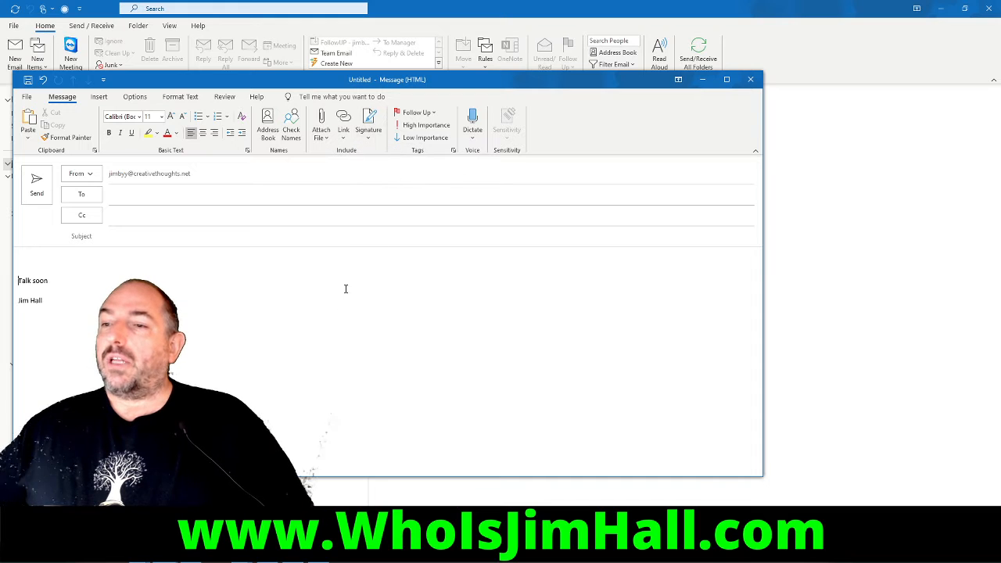
key(Delete)
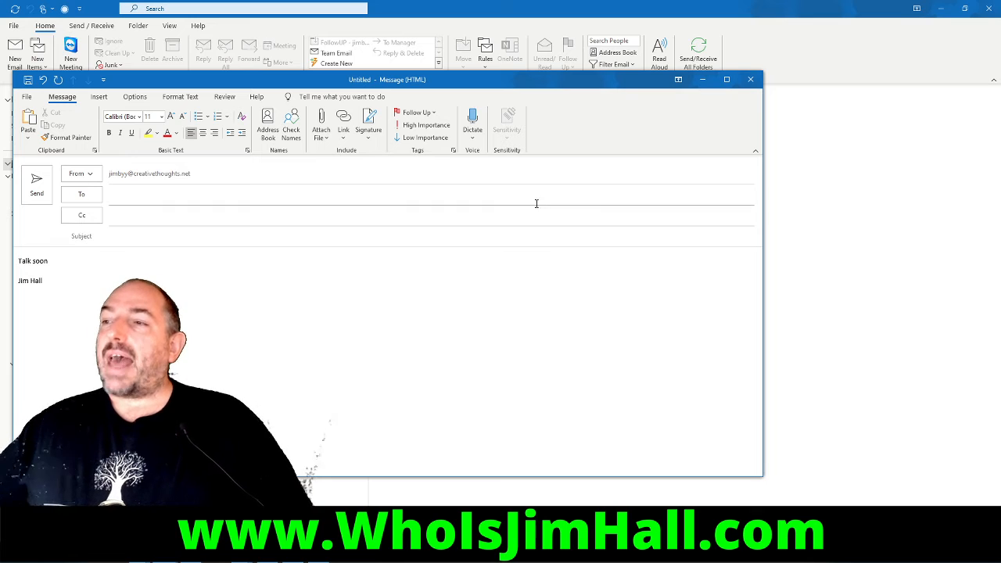
Discard the message, check the default signature in another new message, and close that one too
click(750, 79)
click(504, 304)
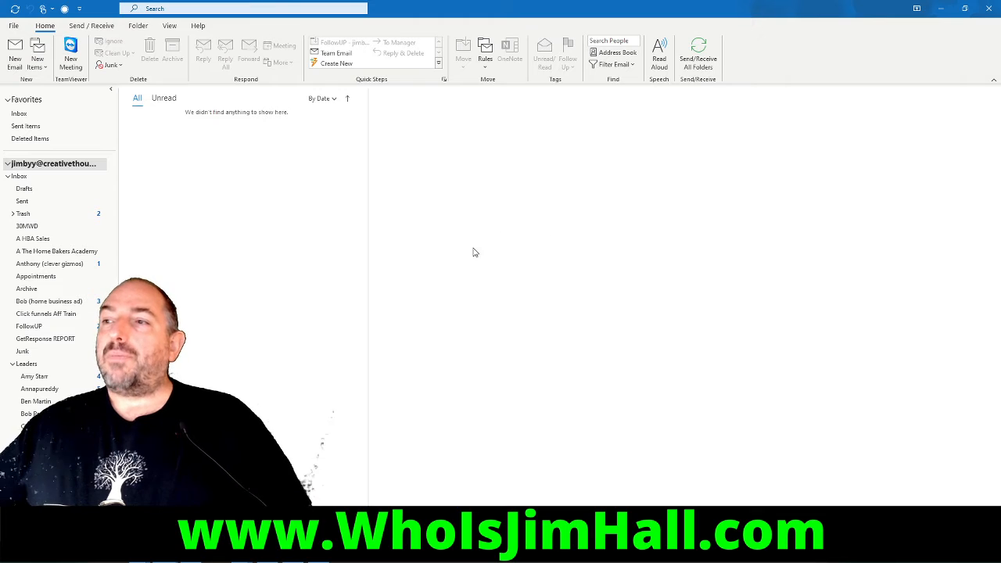
click(14, 51)
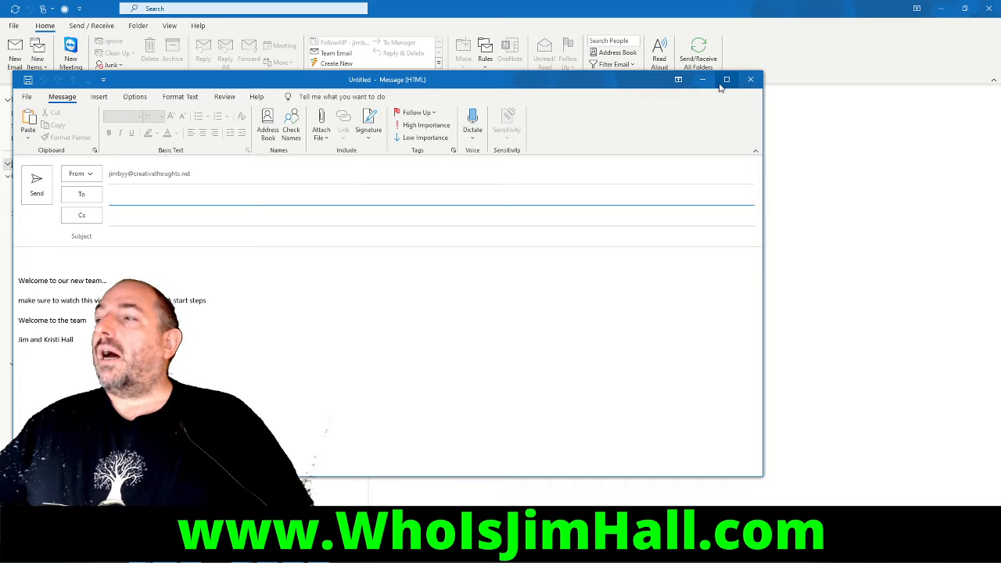
click(750, 79)
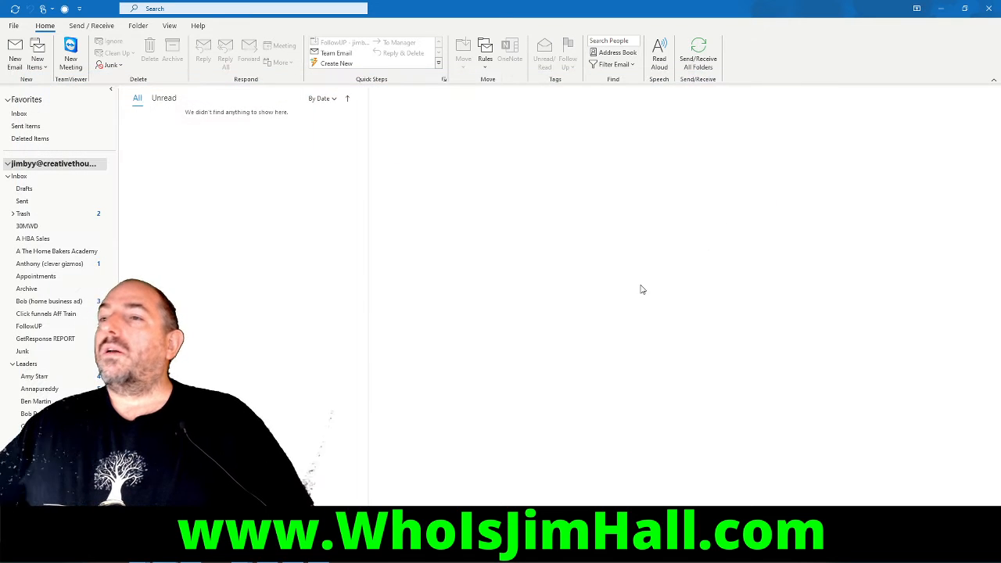
Open the Quick Access Toolbar customization in the program options and list All Commands
click(14, 25)
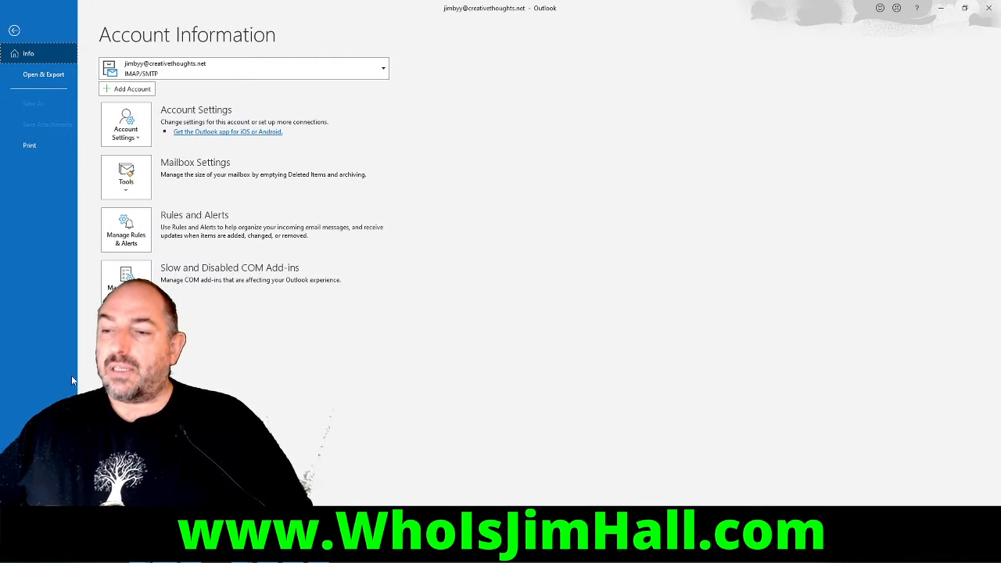
click(30, 501)
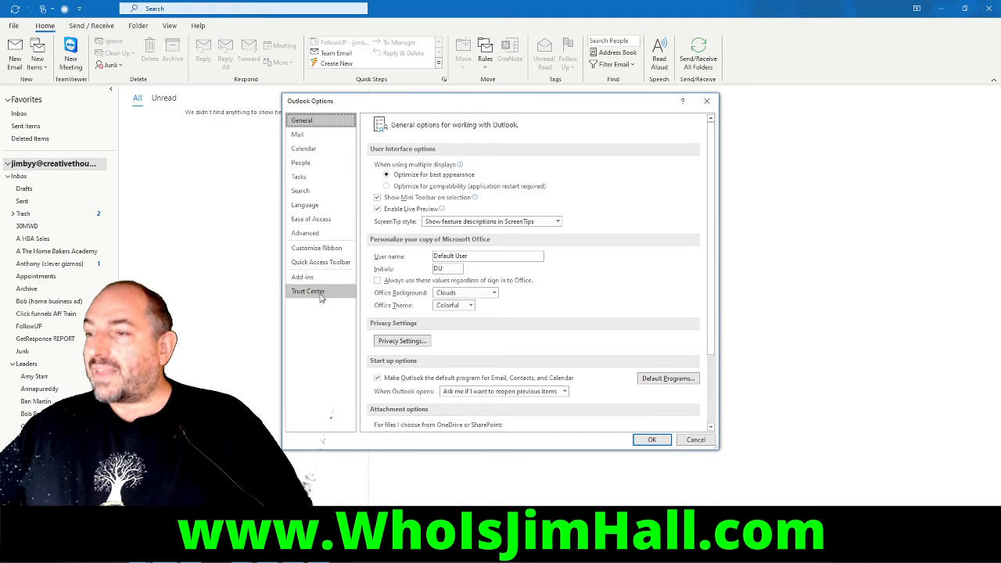
click(330, 262)
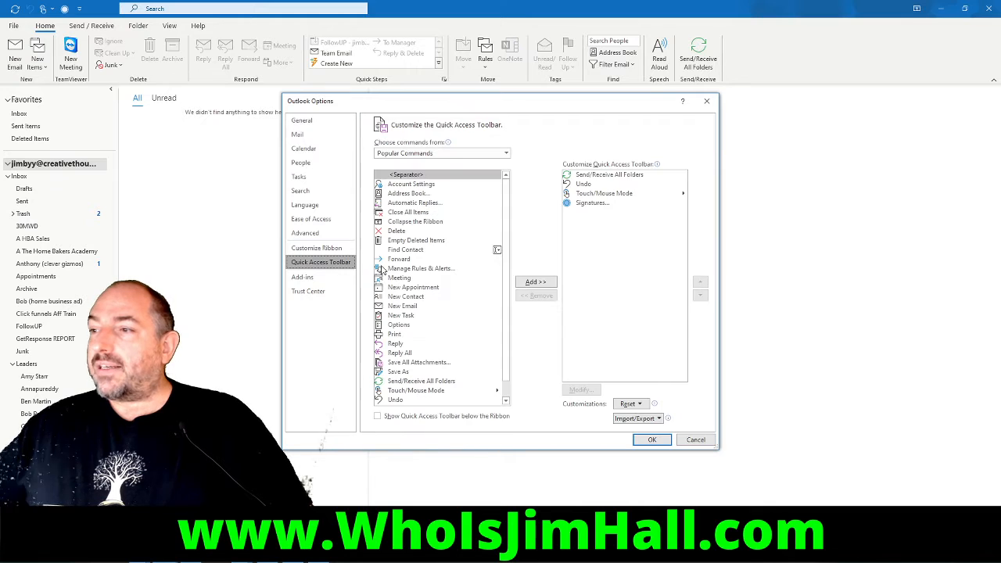
click(467, 155)
click(419, 183)
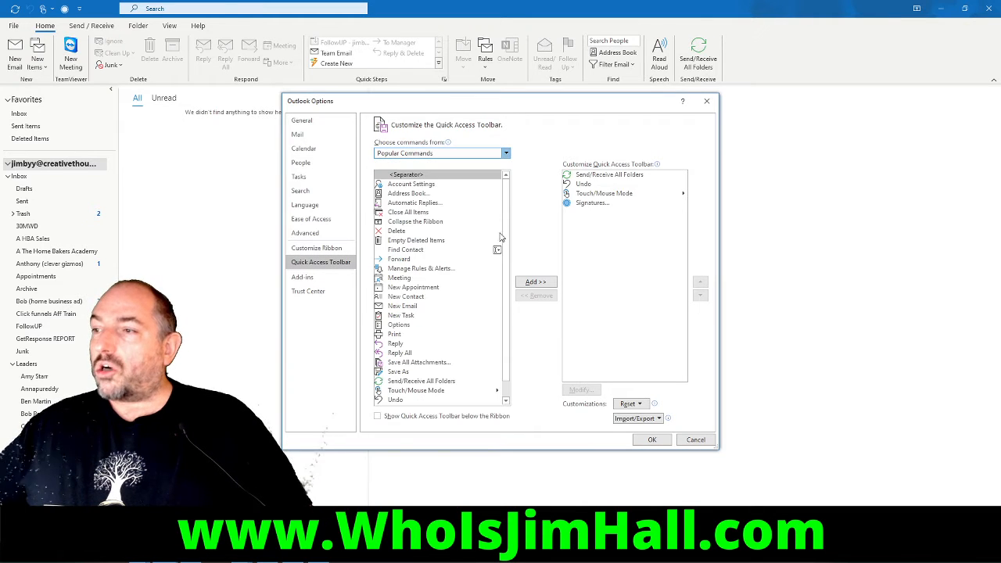
Locate the Signatures... command in the full command list and leave the options without adding it
drag(507, 184, 509, 383)
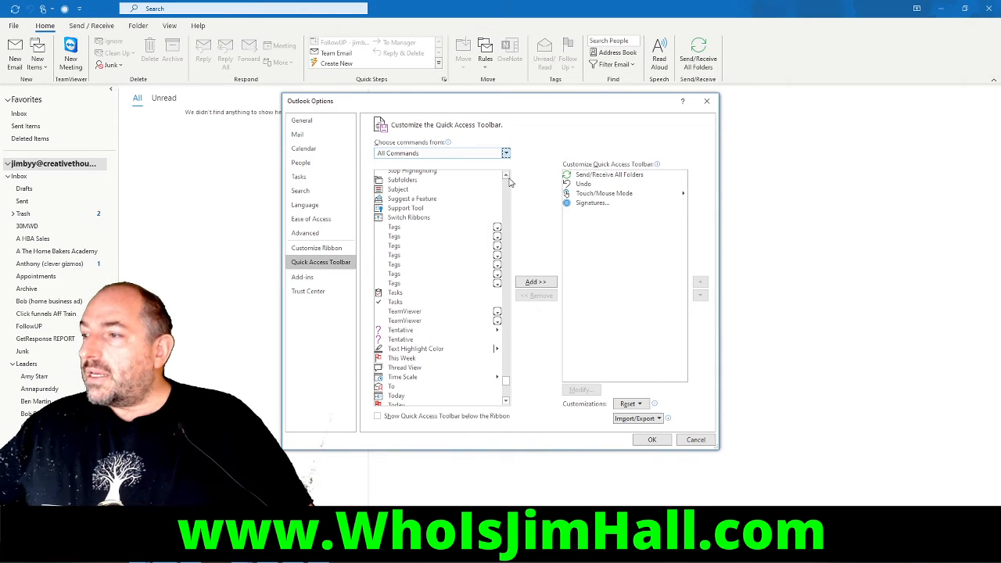
scroll(507, 178, up, 6)
scroll(507, 178, up, 8)
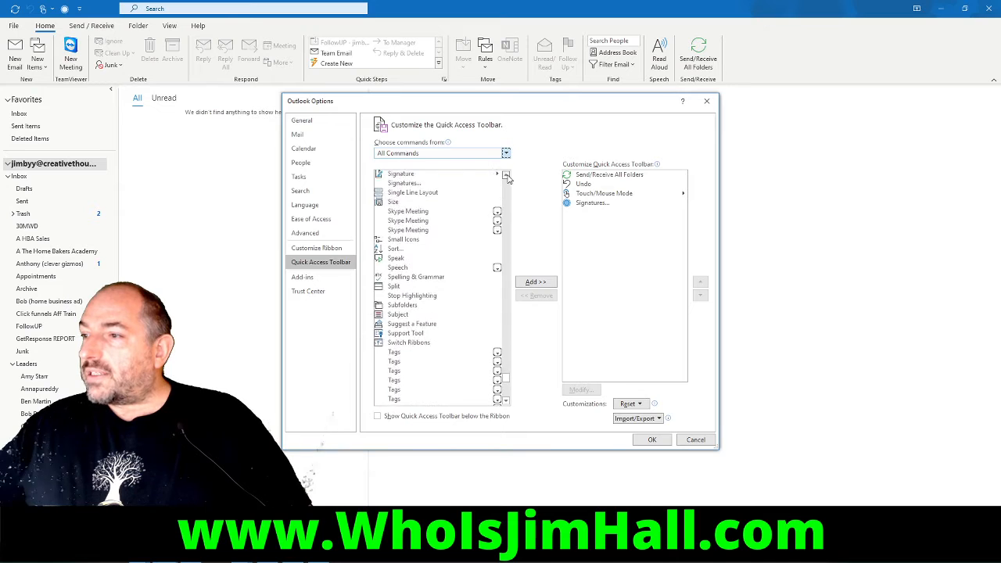
click(416, 284)
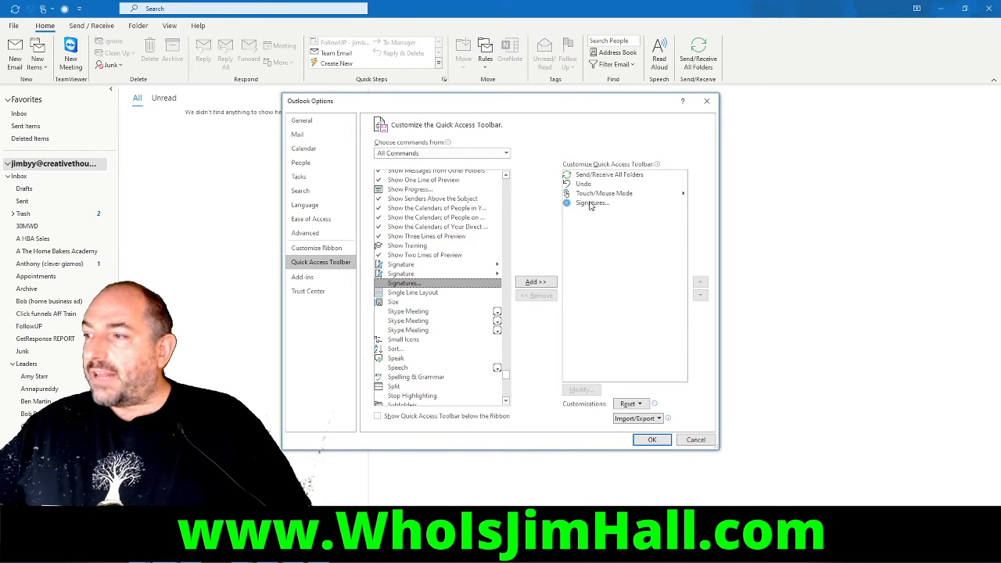
click(678, 439)
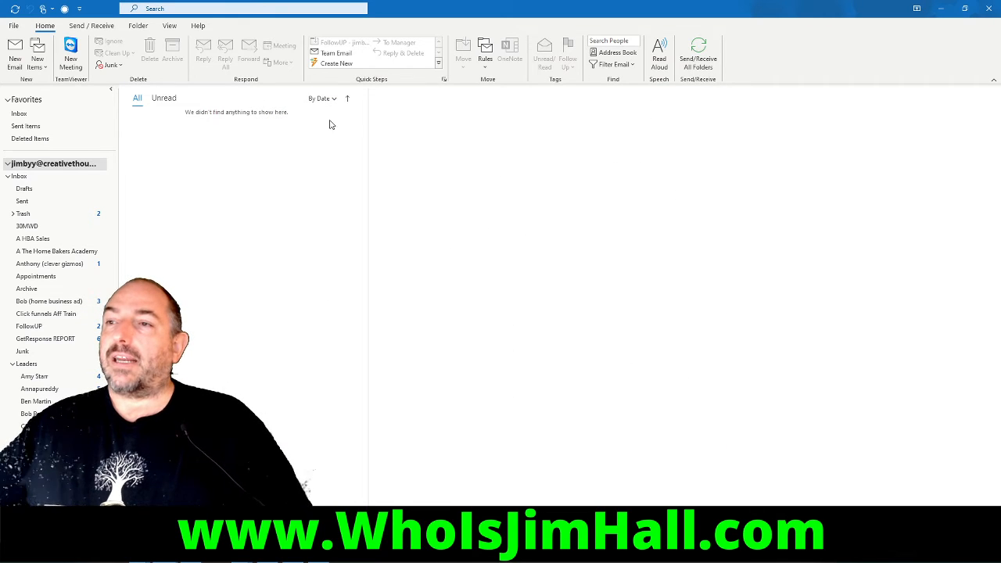
Open the signature settings through the Signatures shortcut, cancel them unchanged, and start a new message
click(64, 9)
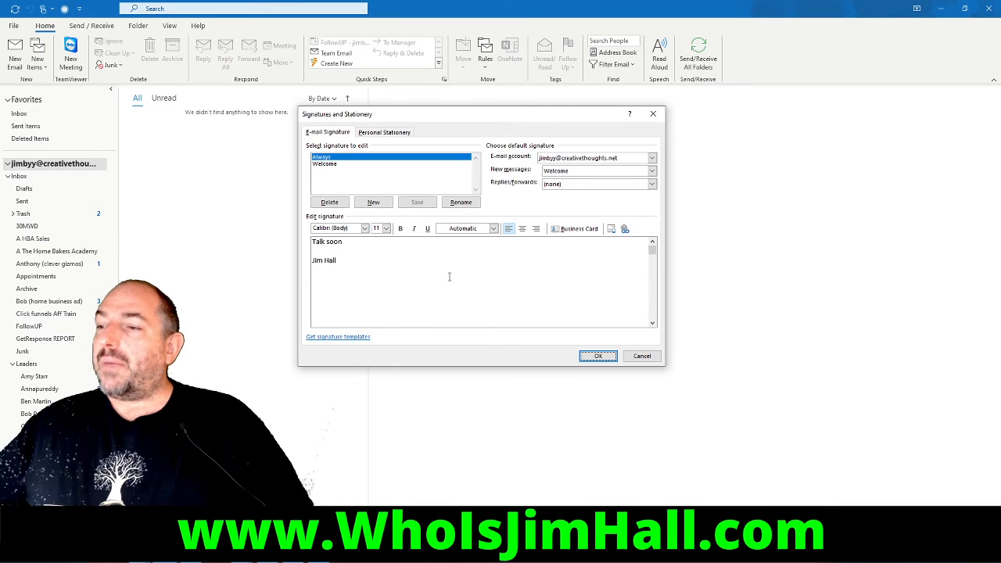
click(641, 356)
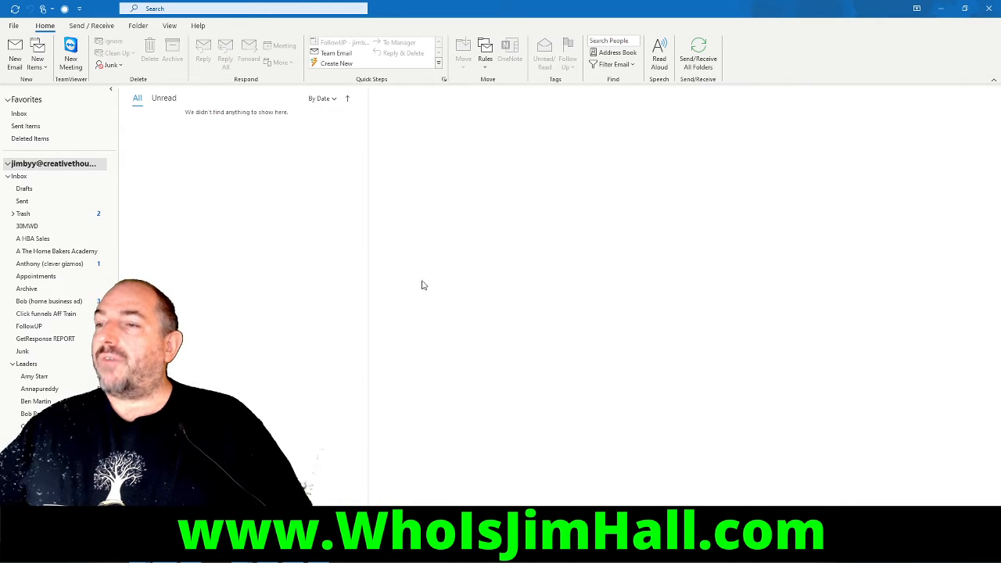
click(15, 57)
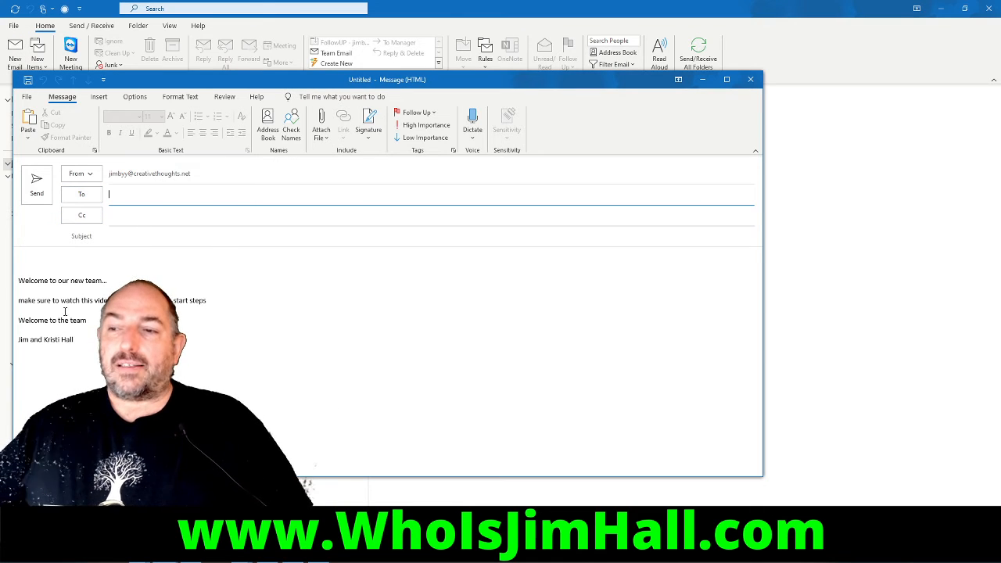